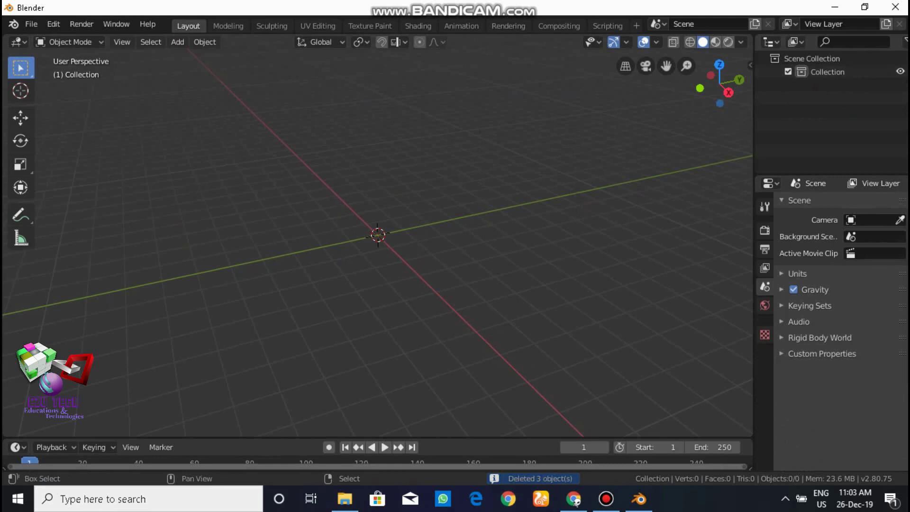
- Add a cube mesh at the scene's origin and switch the viewport to wireframe shading
key(shift+a)
mouse_move(403, 227)
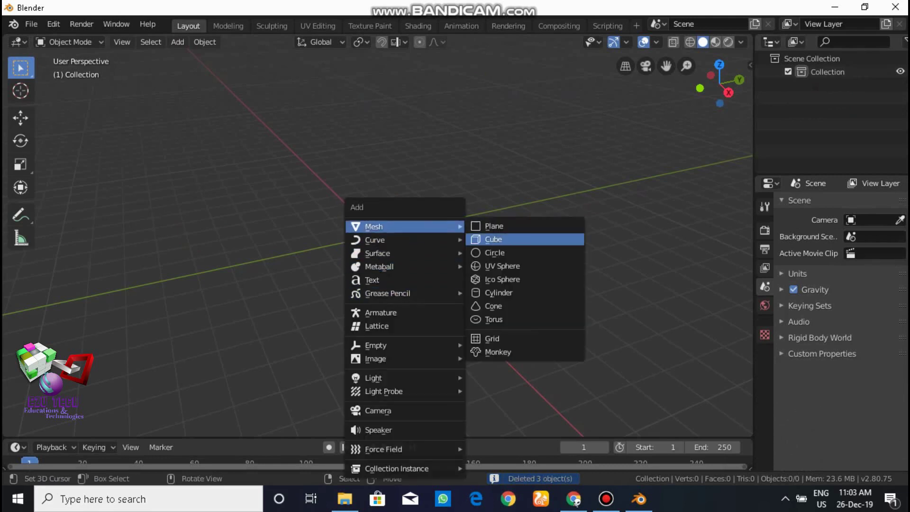
click(493, 239)
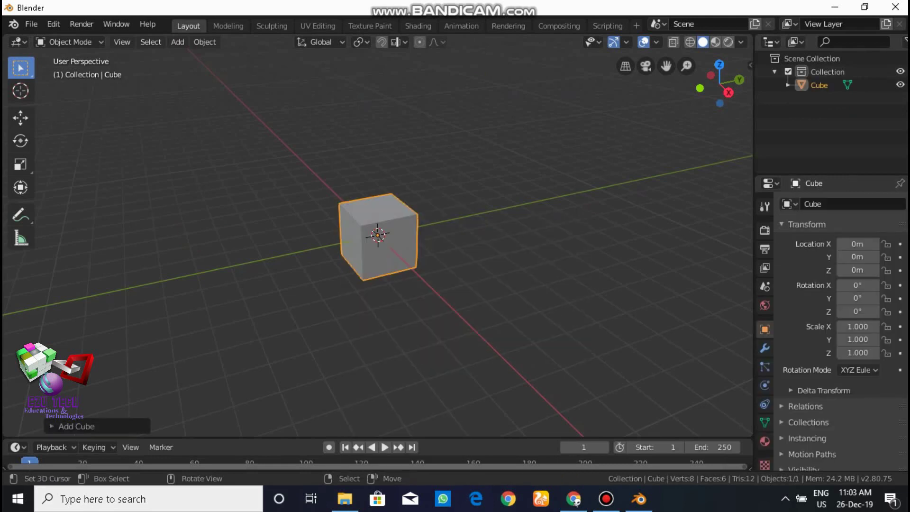
click(765, 349)
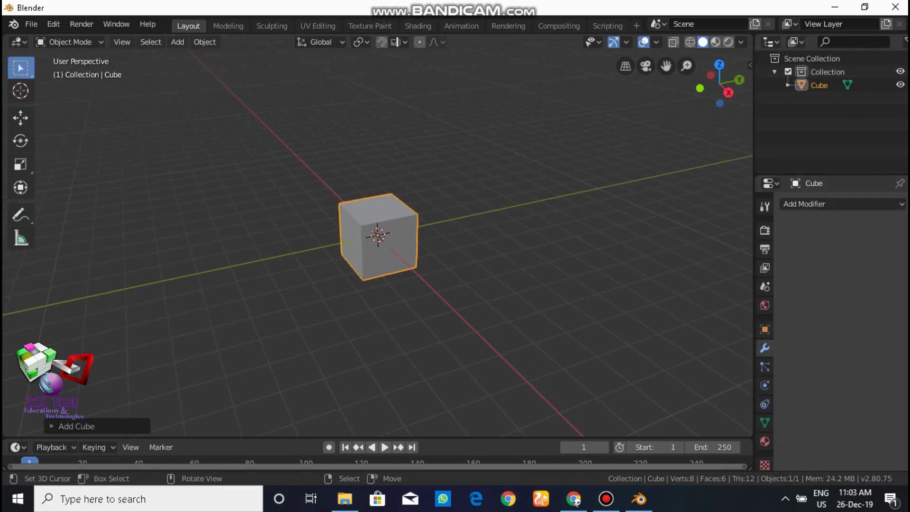
scroll(378, 235, up, 3)
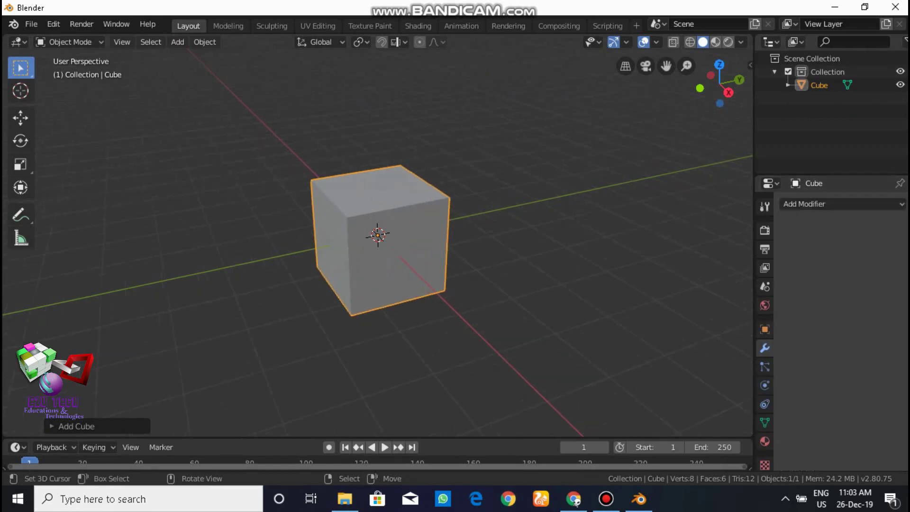
key(z)
key(4)
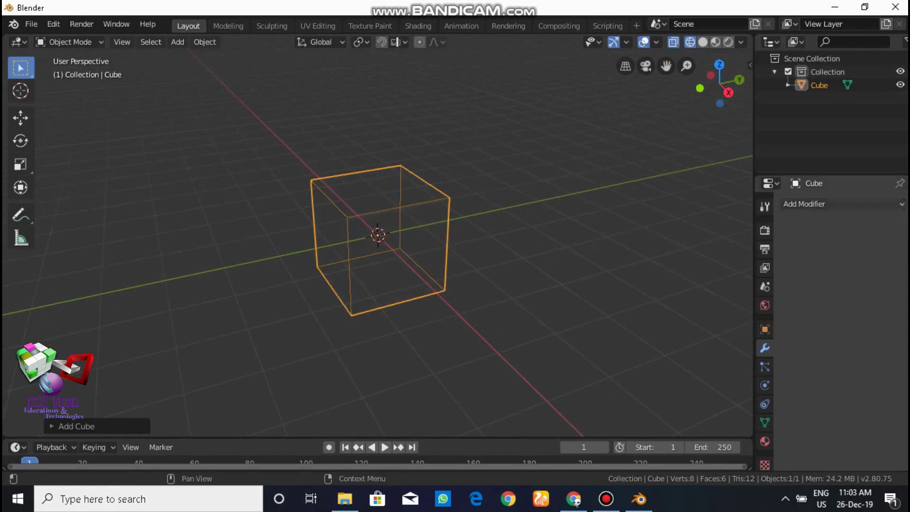
- Add a Solidify modifier to the cube with a thickness of 0.5 m
click(815, 204)
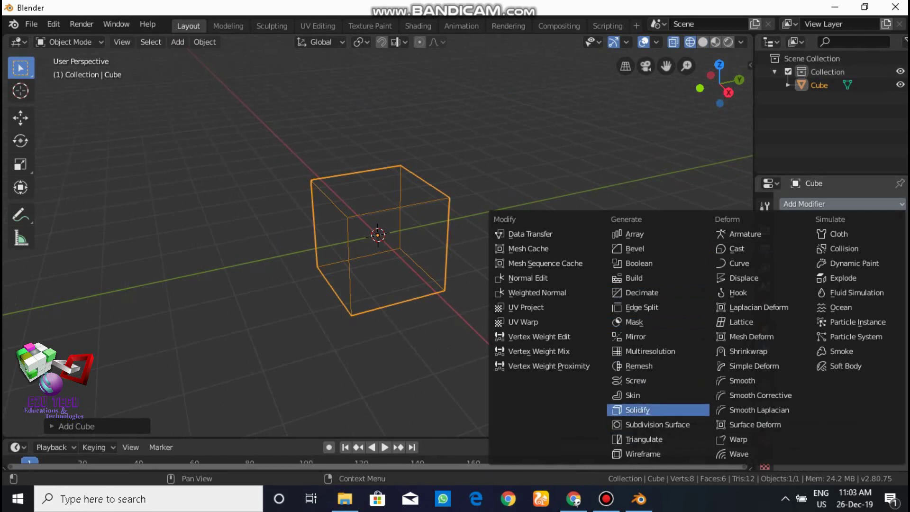
click(637, 409)
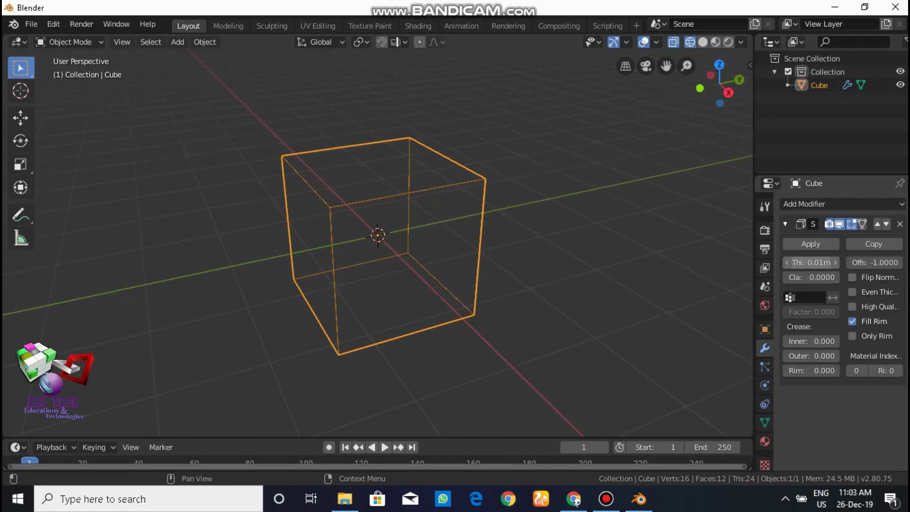
click(811, 262)
text(.5)
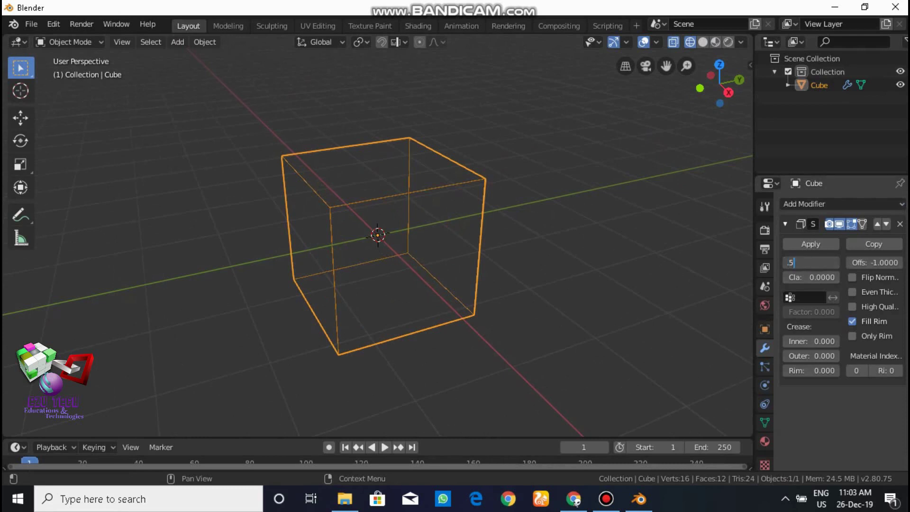
key(Return)
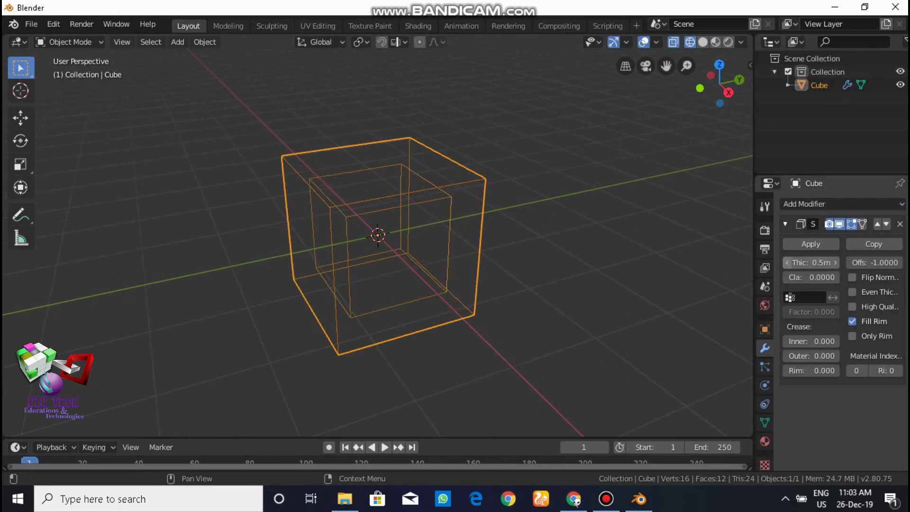
scroll(377, 235, up, 3)
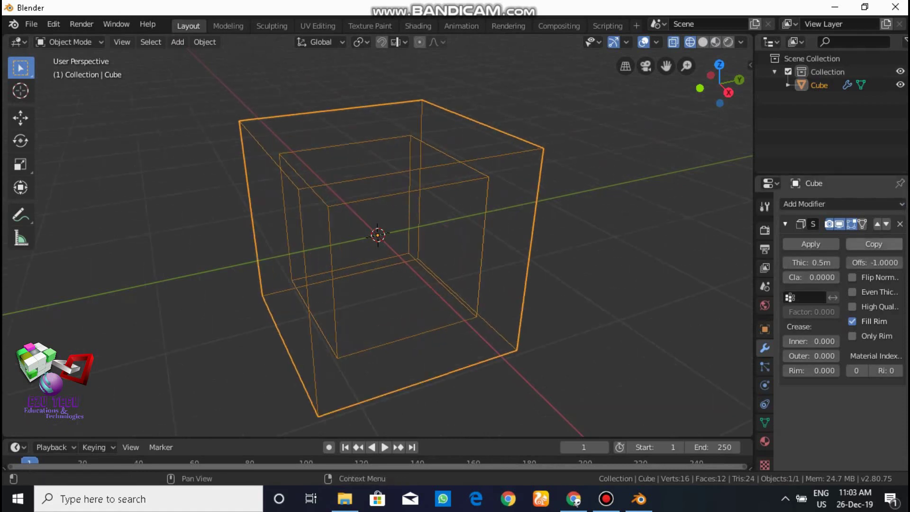
- Duplicate the Solidify modifier and set the copy's thickness to 1 m
click(873, 244)
scroll(811, 342, down, 5)
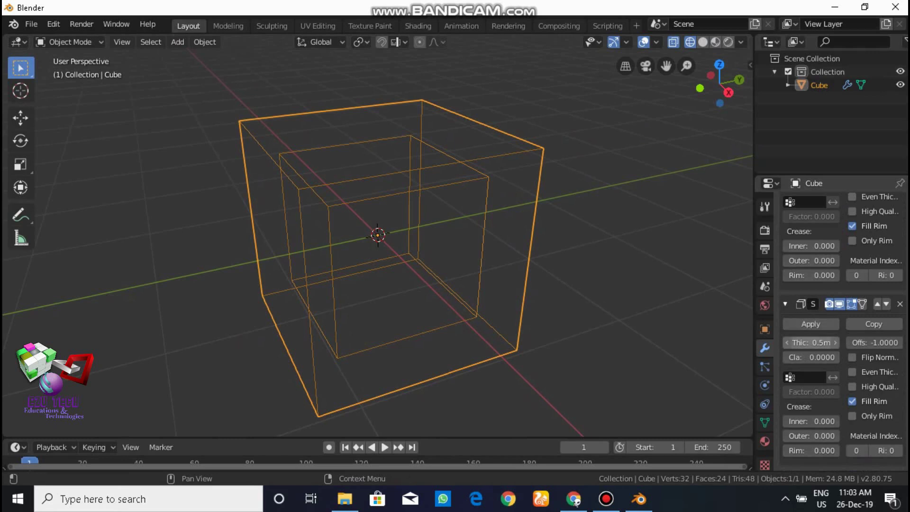
click(811, 343)
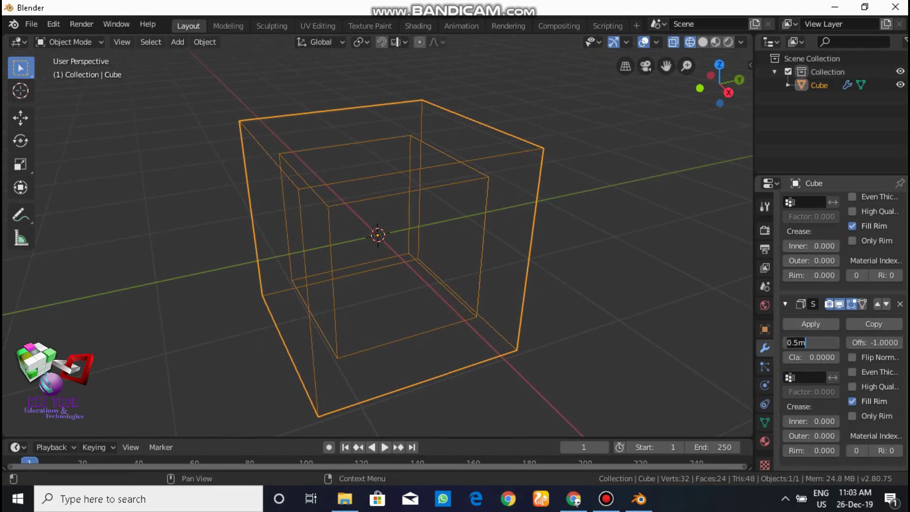
key(BackSpace)
key(BackSpace)
key(BackSpace)
key(BackSpace)
text(.1)
key(BackSpace)
key(BackSpace)
text(1)
key(Return)
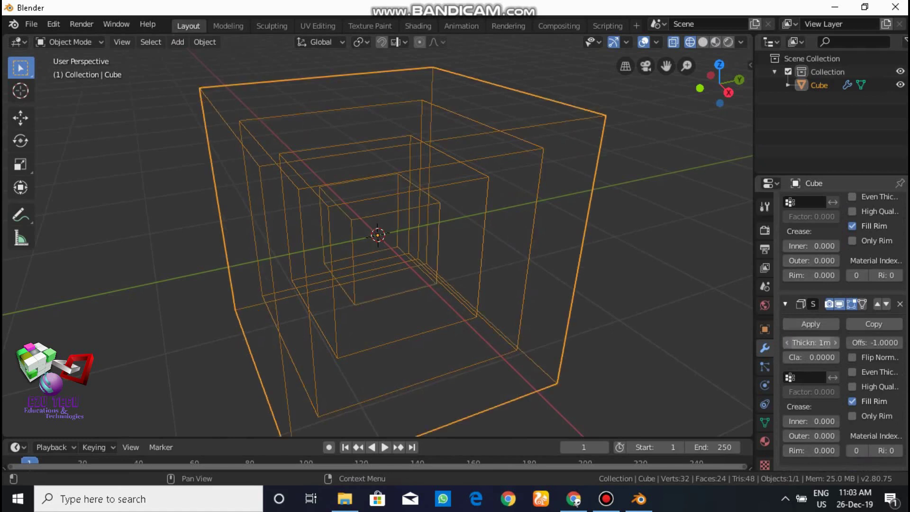
- Duplicate the 1 m Solidify modifier and set the new copy's thickness to 1.5 m
scroll(378, 235, down, 3)
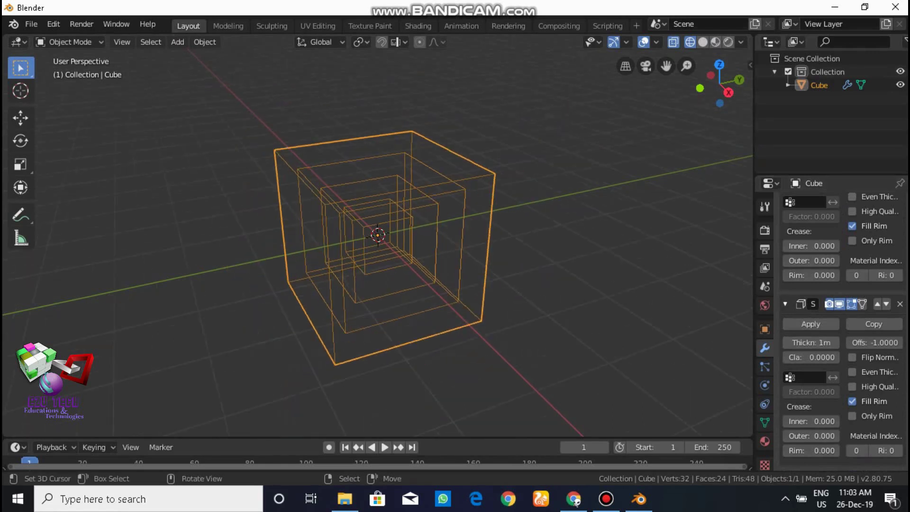
middle_drag(377, 236, 358, 222)
middle_drag(382, 291, 379, 291)
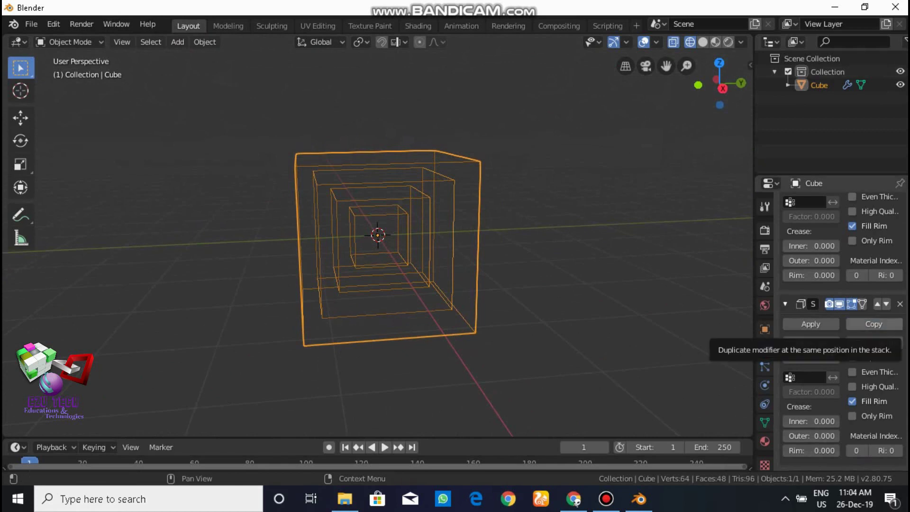
click(873, 324)
scroll(810, 342, down, 4)
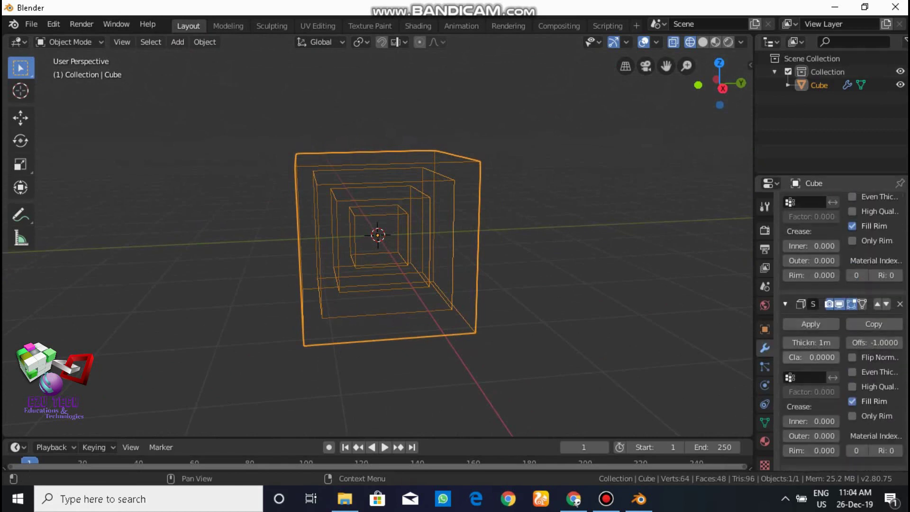
click(810, 342)
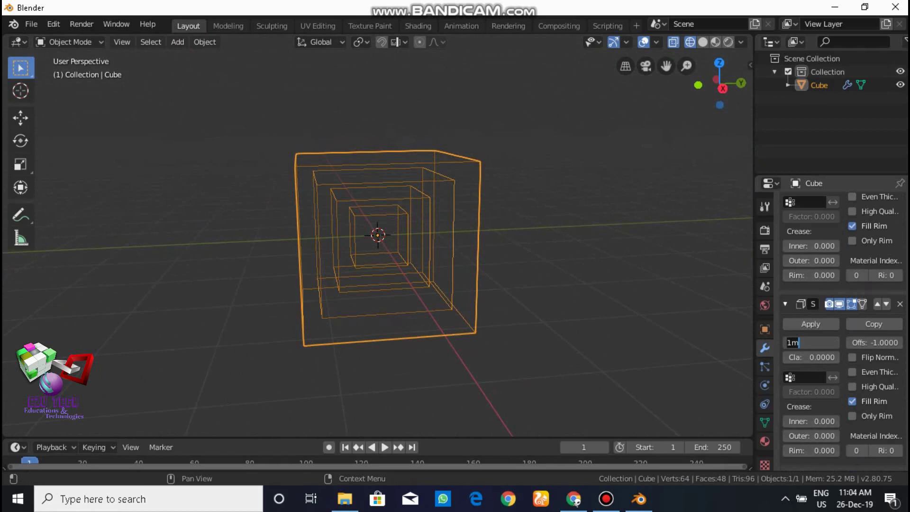
text(1.5)
key(Return)
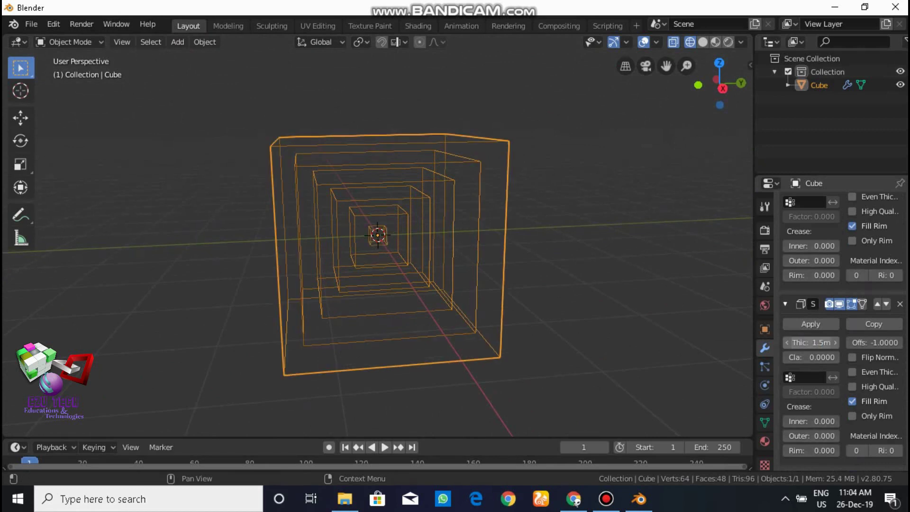
- Add a Wireframe modifier to the cube on top of the Solidify modifiers
scroll(378, 235, down, 2)
scroll(378, 235, up, 3)
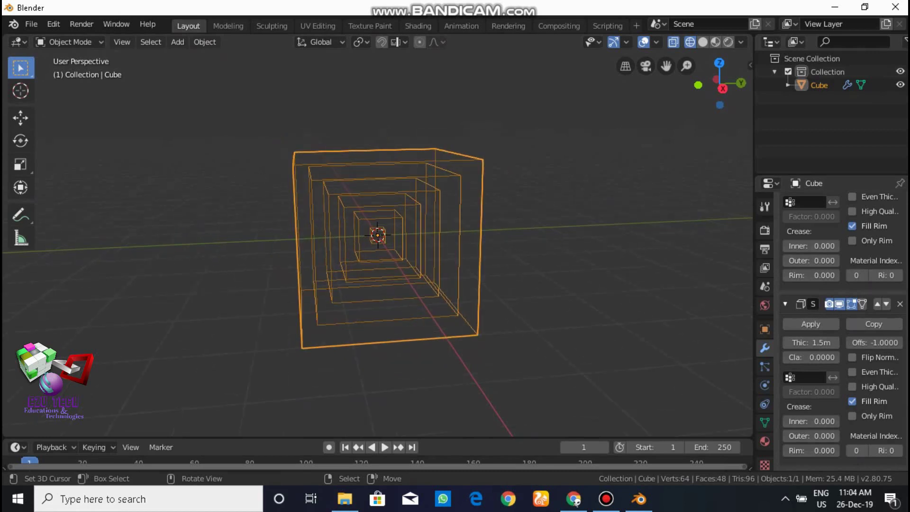
mouse_move(377, 235)
middle_down()
mouse_move(379, 265)
mouse_move(408, 270)
mouse_move(417, 252)
mouse_move(391, 244)
middle_up()
scroll(843, 332, up, 10)
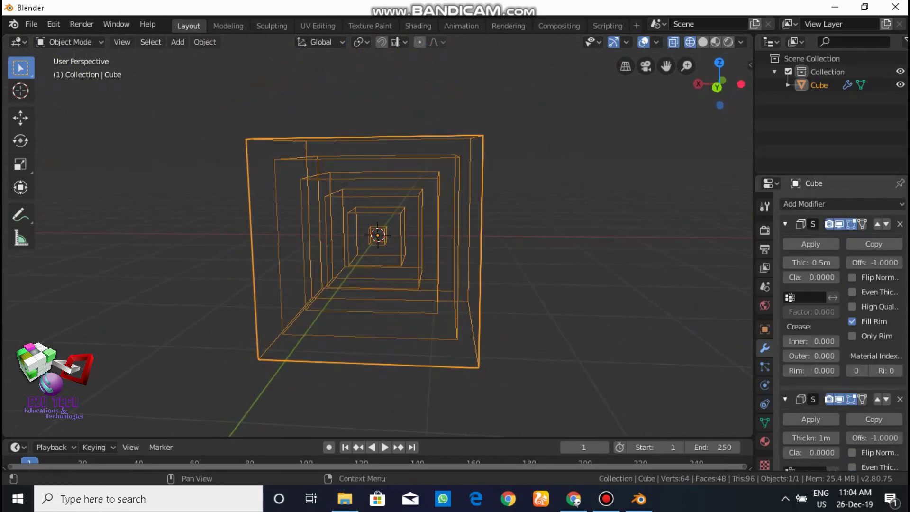
click(815, 204)
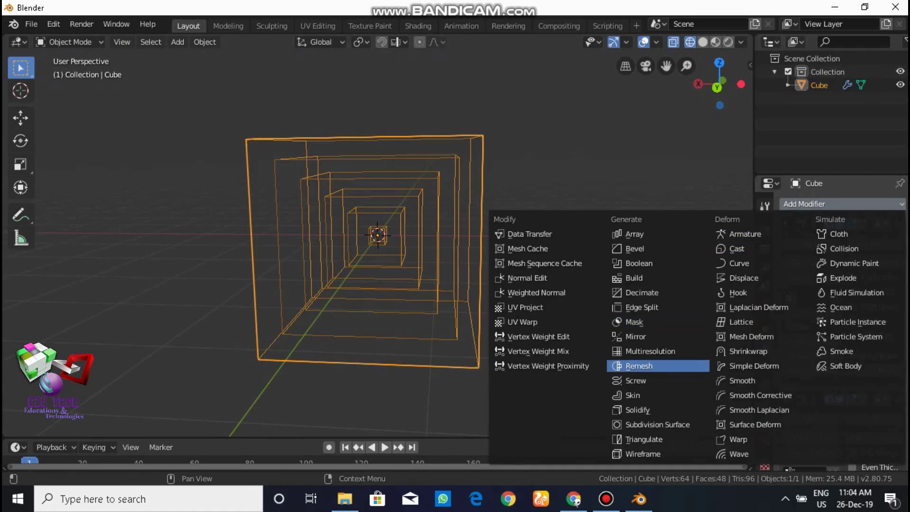
click(643, 453)
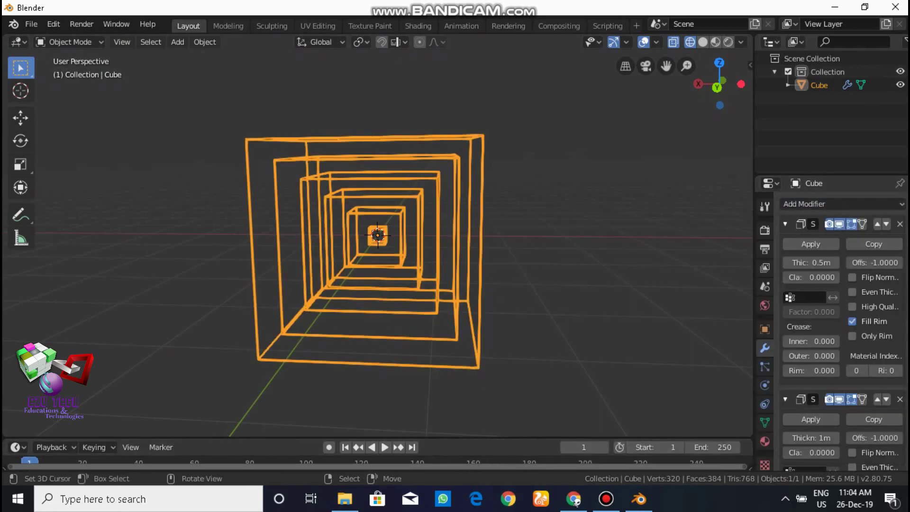
- Create a new material for the cube and change its surface shader to Emission
scroll(378, 235, up, 2)
scroll(378, 235, down, 3)
middle_drag(377, 235, 389, 290)
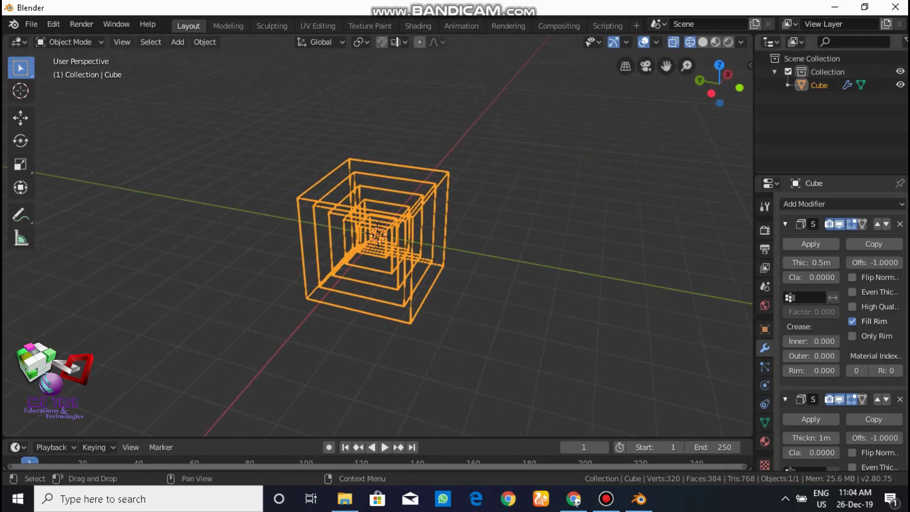
scroll(371, 243, up, 1)
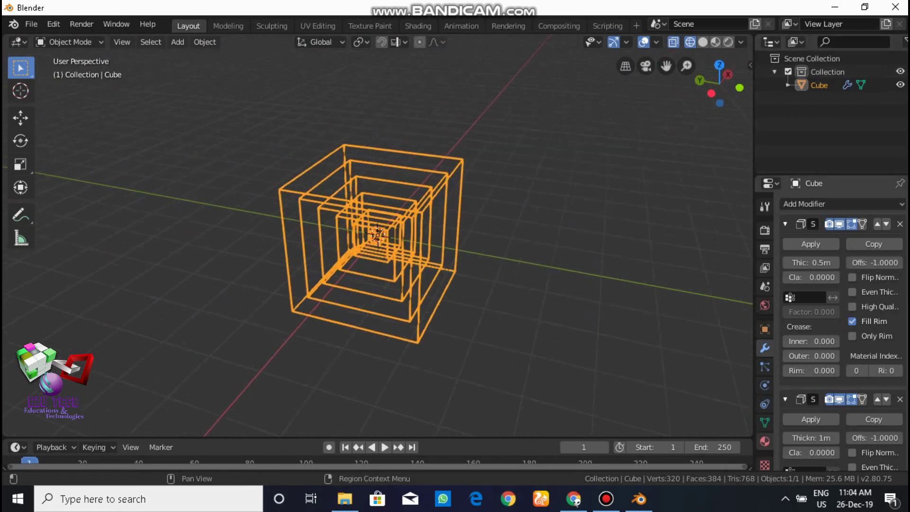
click(765, 442)
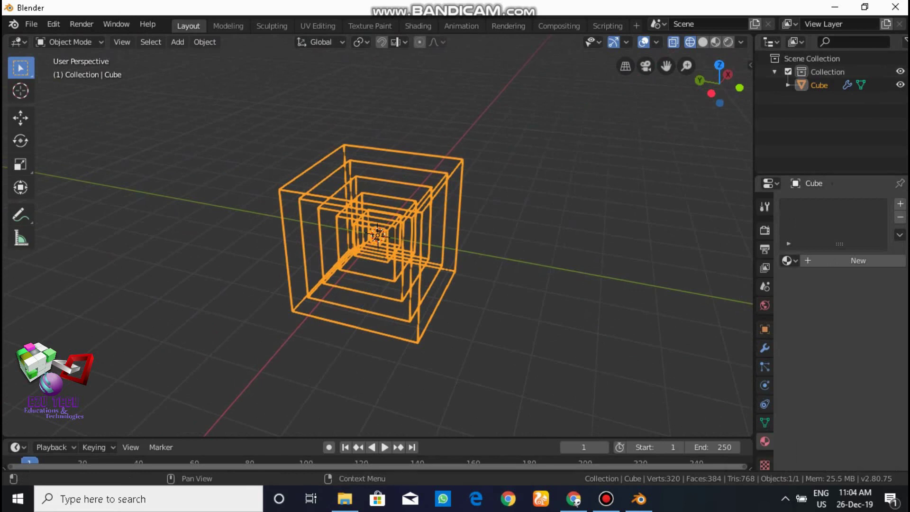
click(853, 260)
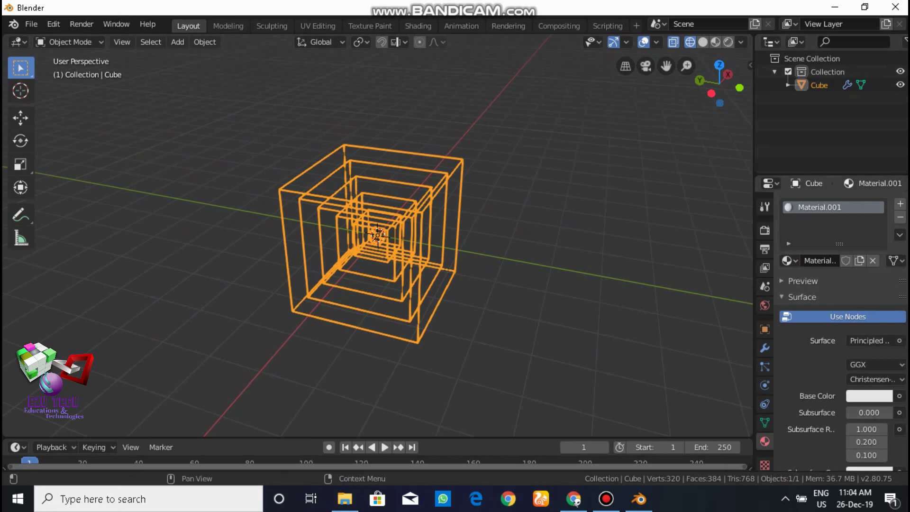
click(870, 340)
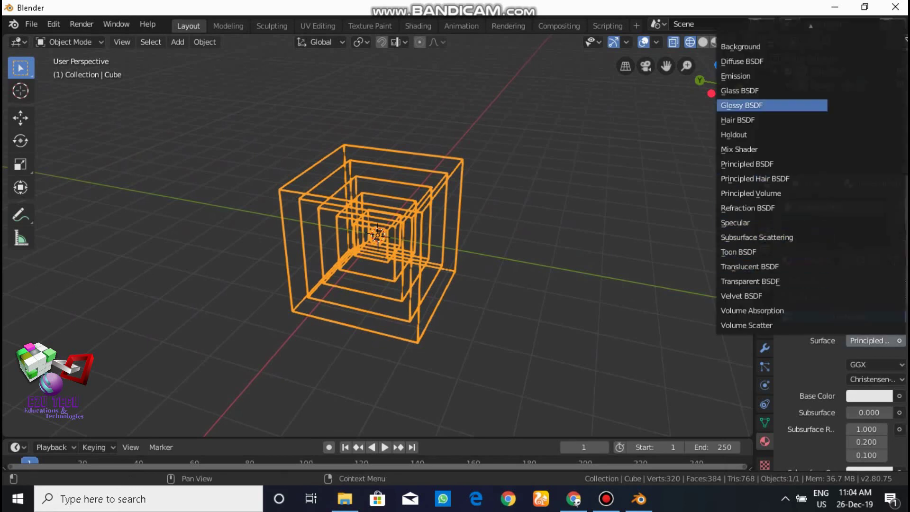
click(735, 76)
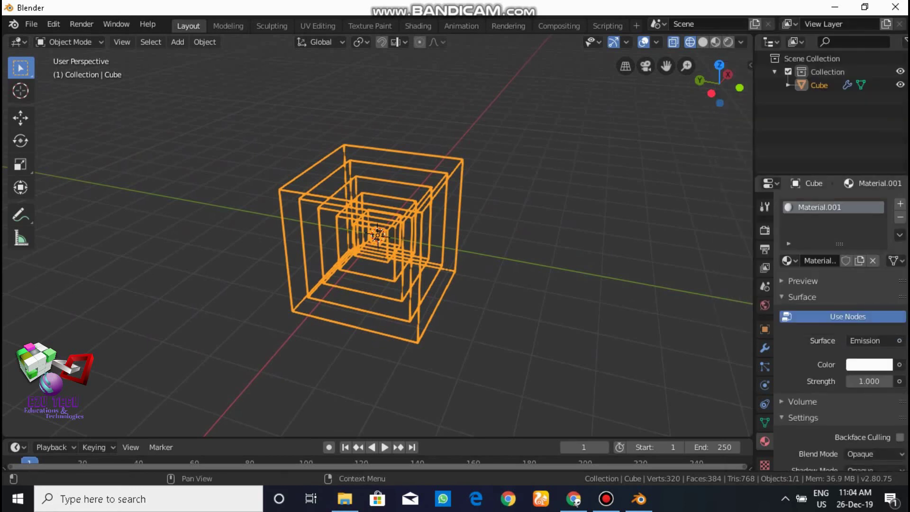
- Make the cube's emission color green and adjust its strength, checking the result in the material preview
click(869, 364)
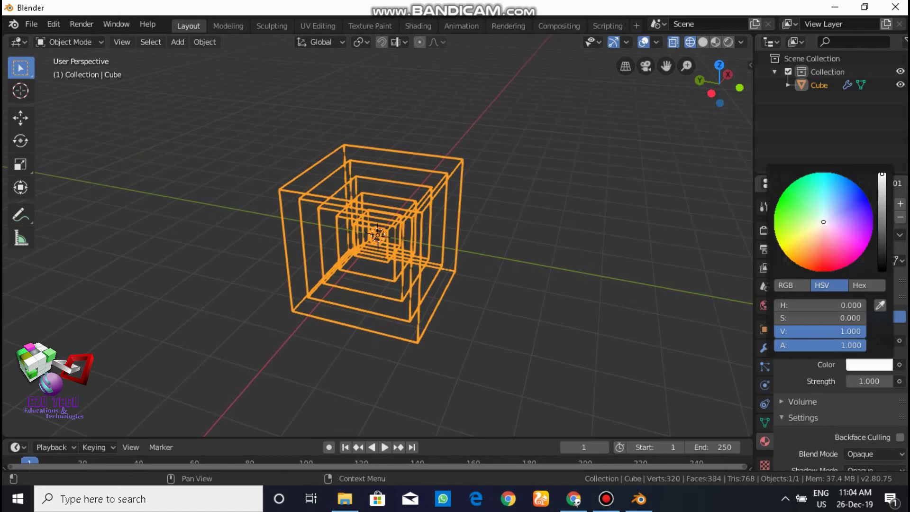
drag(823, 221, 782, 194)
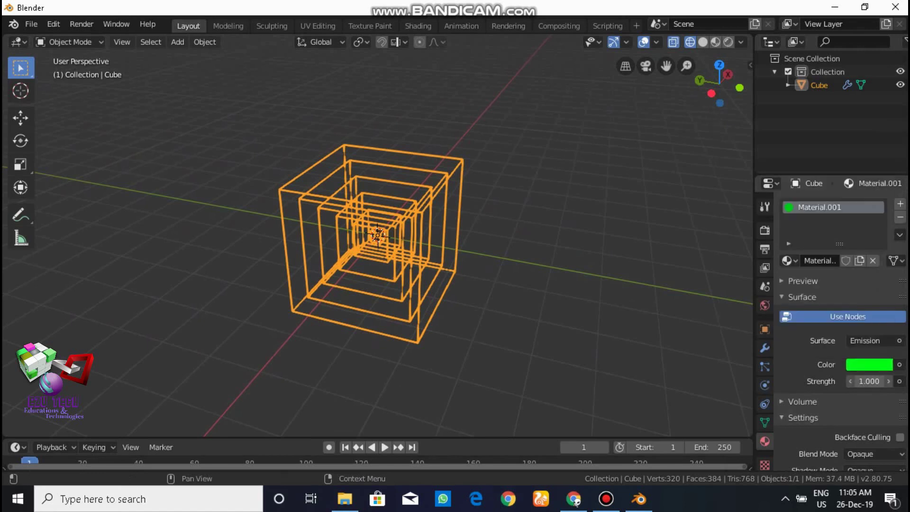
mouse_move(869, 381)
mouse_down()
mouse_move(902, 381)
mouse_move(870, 381)
mouse_up()
click(802, 280)
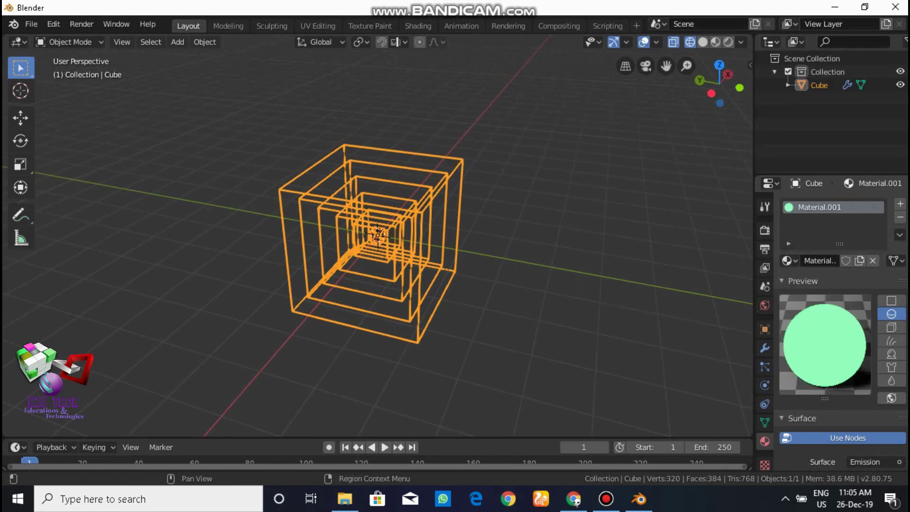
- Set the world background color to black and switch the viewport to rendered shading
click(764, 306)
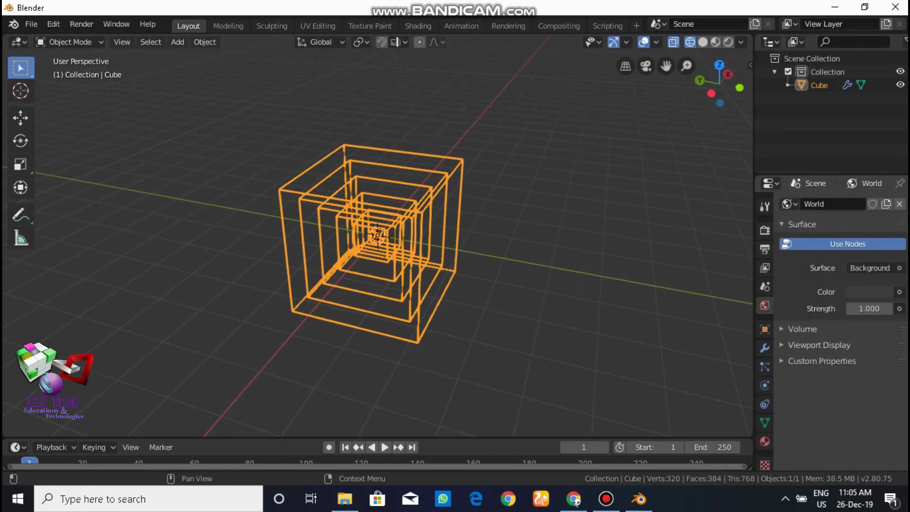
click(869, 292)
drag(881, 174, 882, 197)
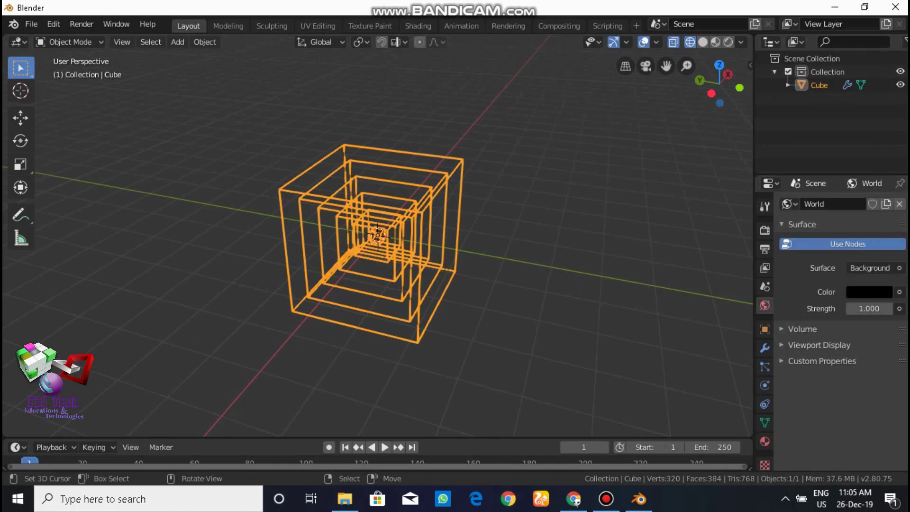
key(z)
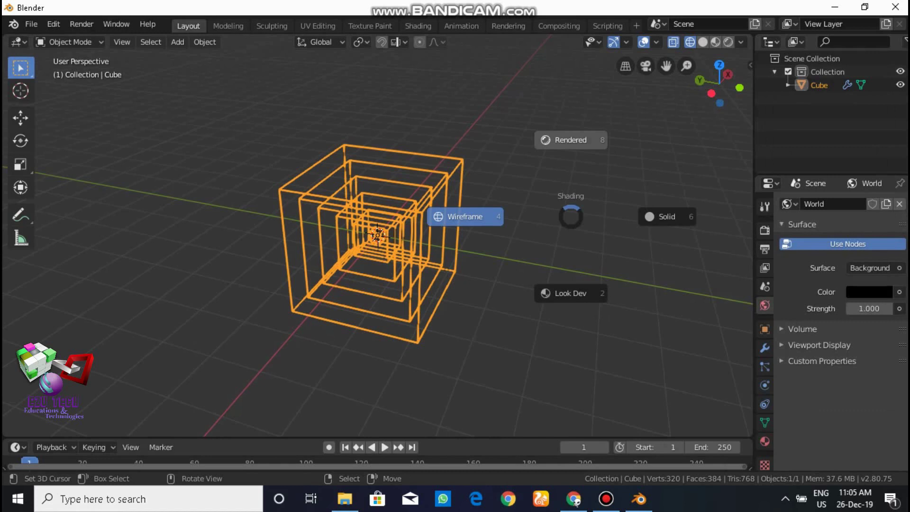
click(570, 140)
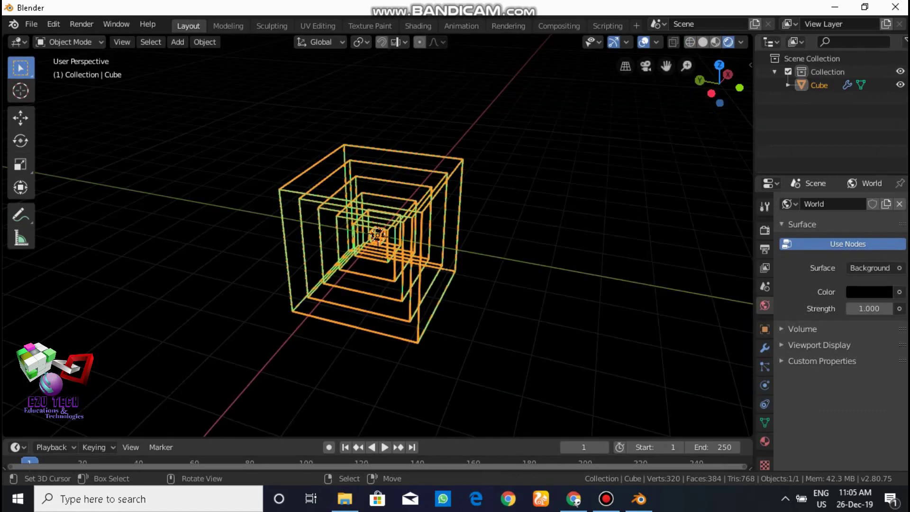
- Hide the viewport overlays and inspect the green wireframe cubes from several angles
scroll(378, 236, up, 3)
mouse_move(377, 235)
middle_down()
mouse_move(407, 229)
mouse_move(378, 235)
middle_up()
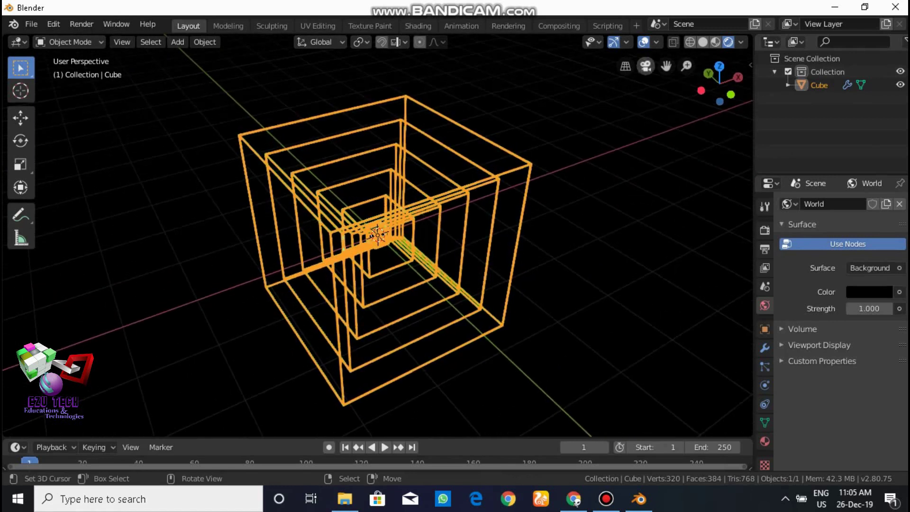
click(644, 42)
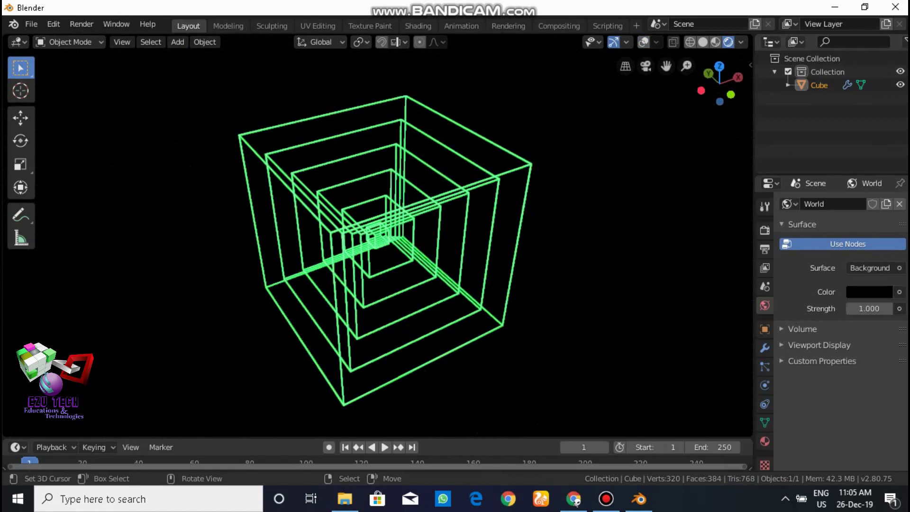
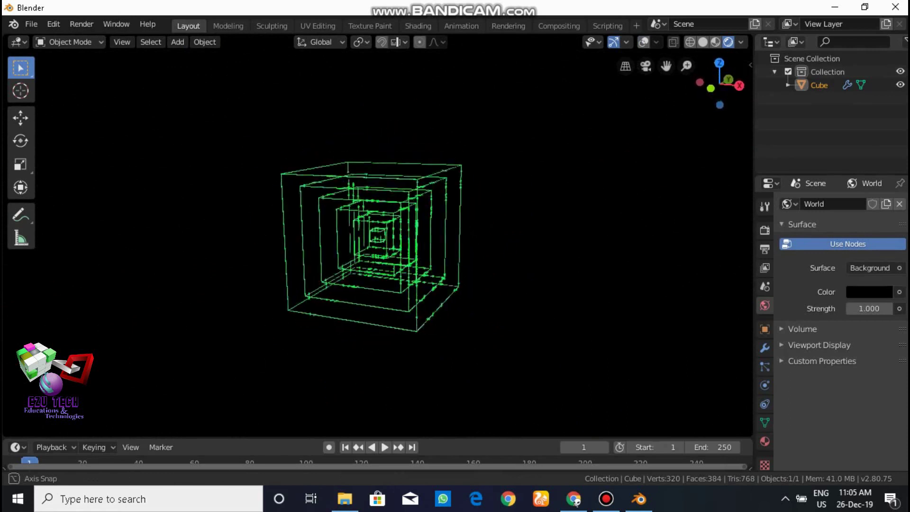
middle_drag(377, 235, 351, 245)
middle_drag(479, 244, 472, 246)
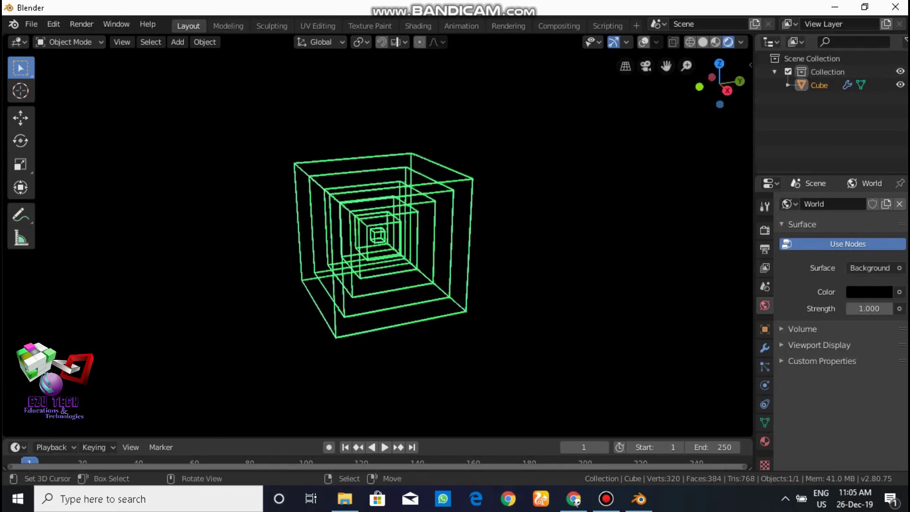
- Enable Bloom in the Eevee render settings and check the glow around the cubes from another angle
click(764, 230)
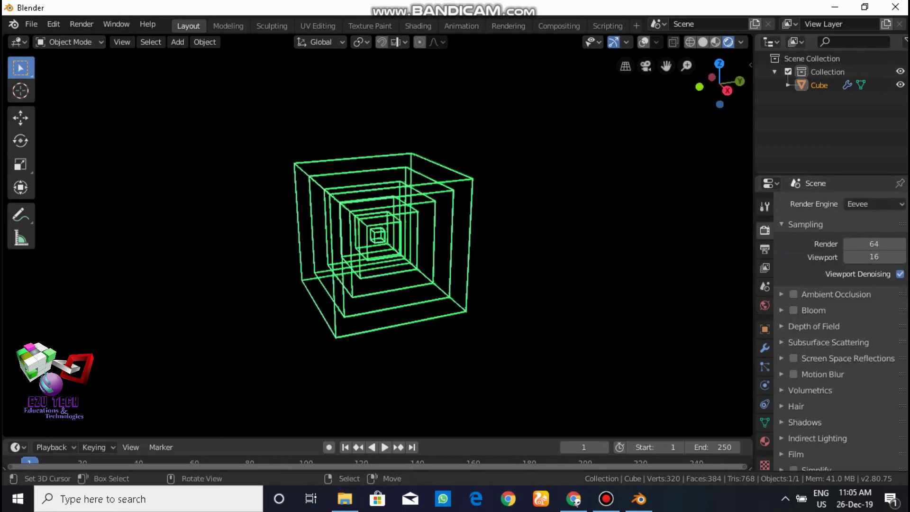
click(794, 310)
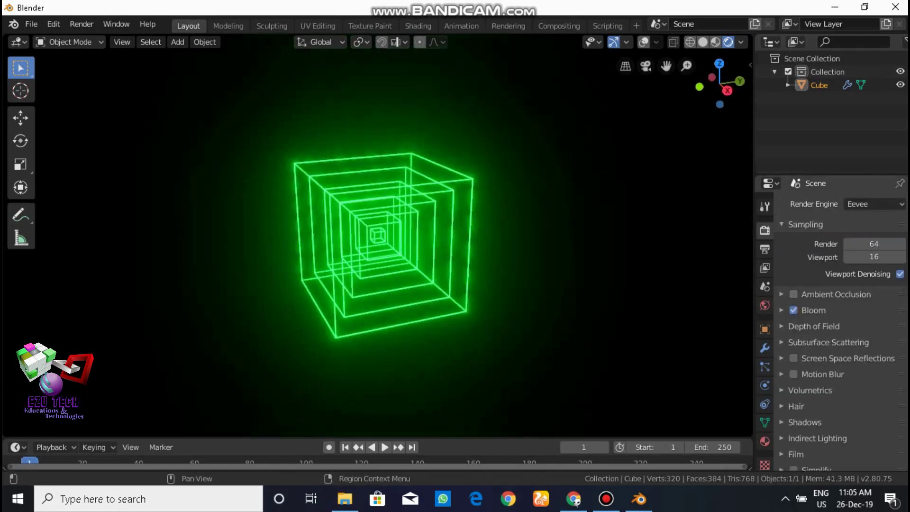
scroll(377, 234, up, 2)
middle_drag(474, 237, 413, 248)
middle_drag(412, 289, 393, 265)
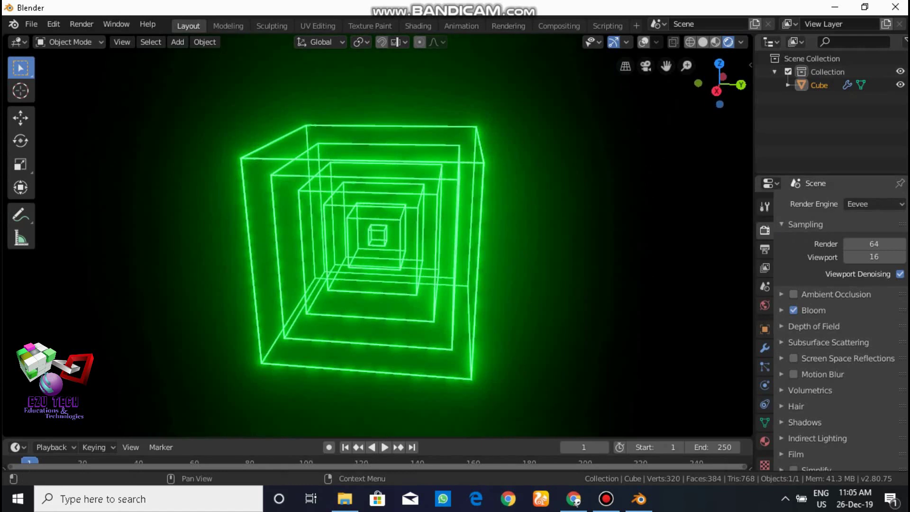
- Change the Bloom color from white to a turquoise green
click(781, 310)
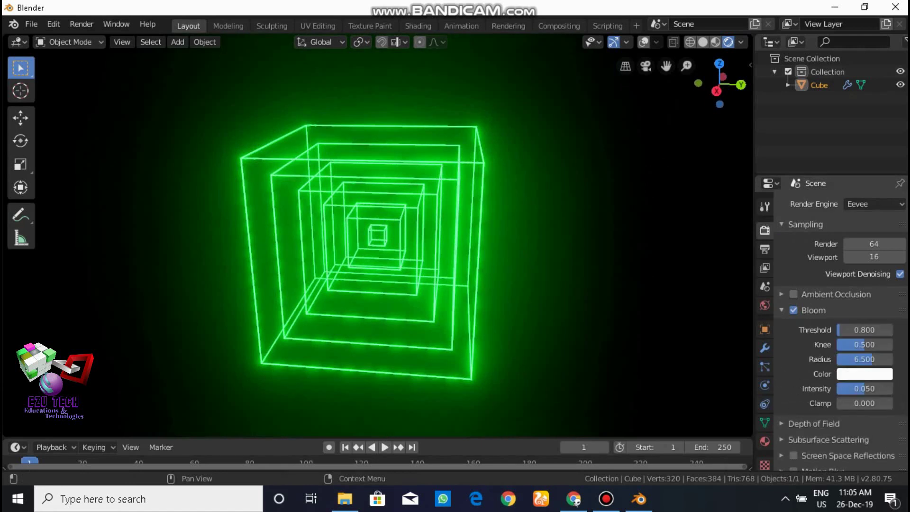
click(864, 374)
drag(851, 229, 824, 205)
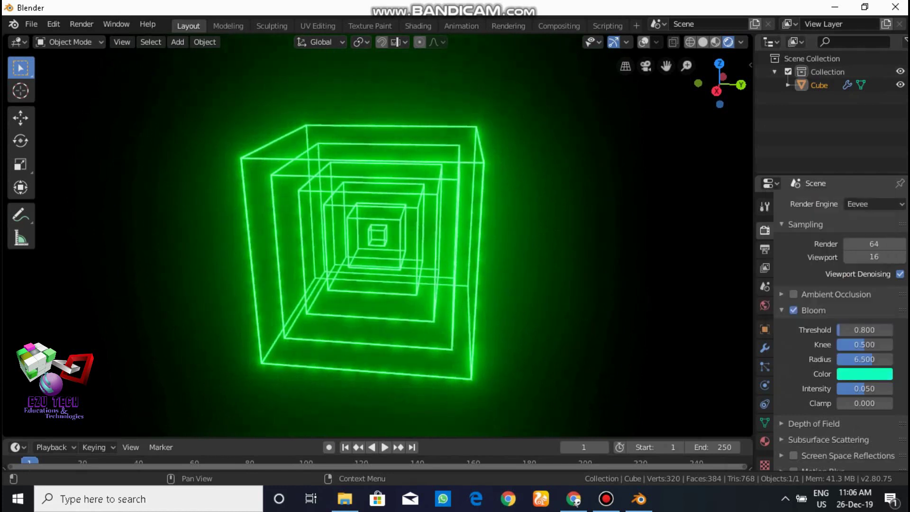
- Adjust the Bloom settings to intensity 0.029, threshold 4.288, knee 0.547 and radius 7.081
mouse_move(865, 389)
mouse_down()
mouse_move(874, 388)
mouse_move(855, 389)
mouse_up()
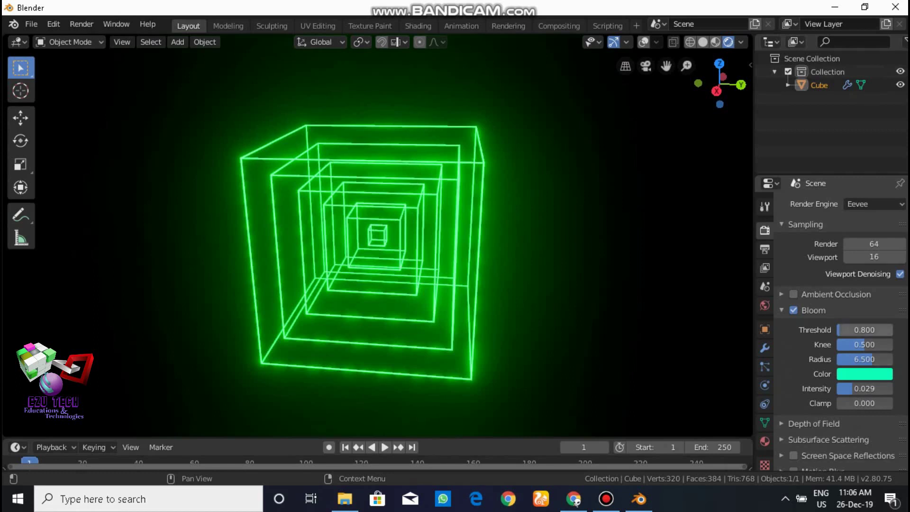
drag(865, 329, 870, 359)
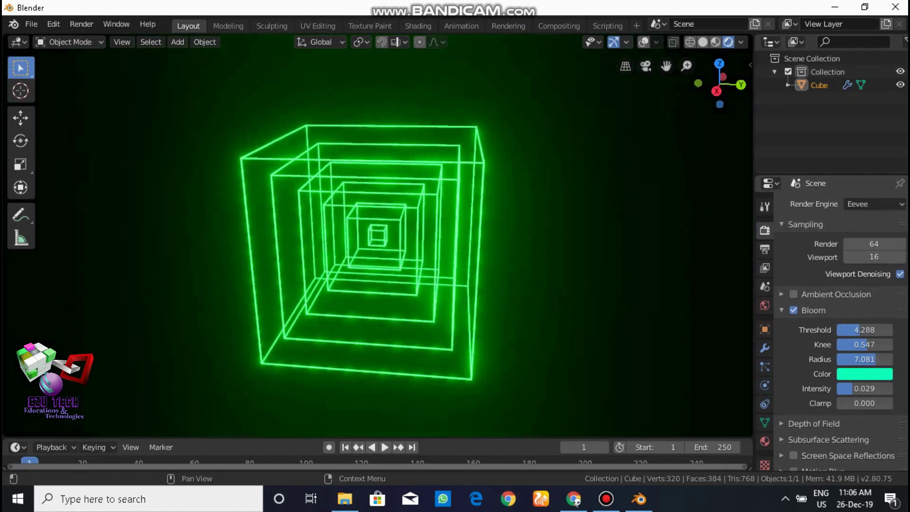
scroll(841, 332, down, 6)
scroll(842, 332, up, 5)
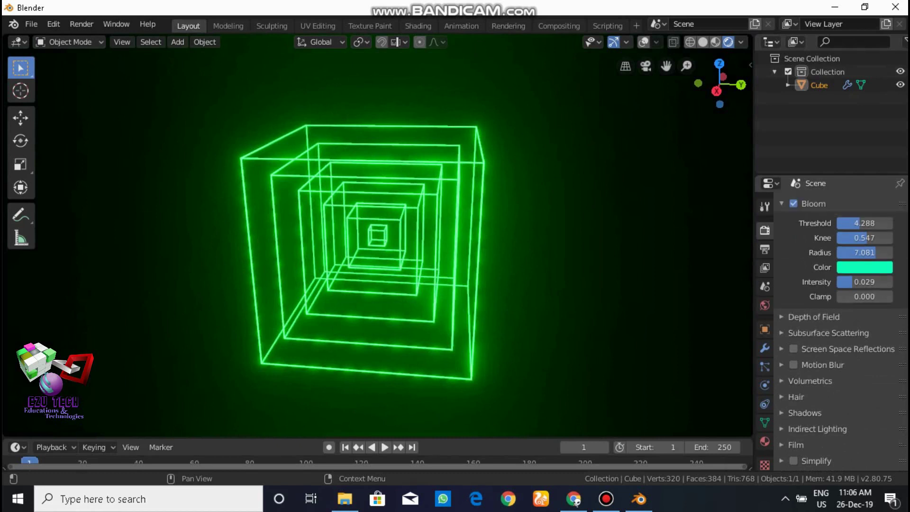
scroll(841, 332, up, 1)
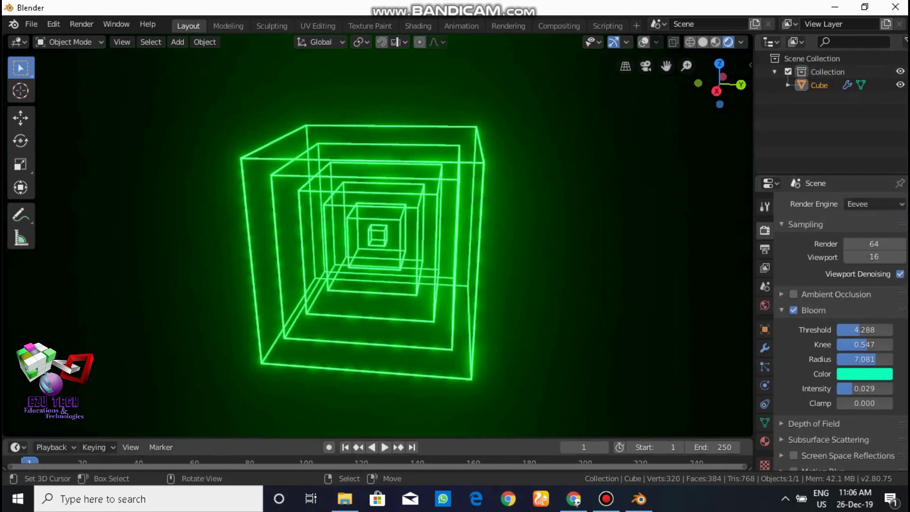
- Set the animation's end frame to 150, enlarge the timeline and show the cube's modifiers in a wider properties area
drag(483, 415, 474, 390)
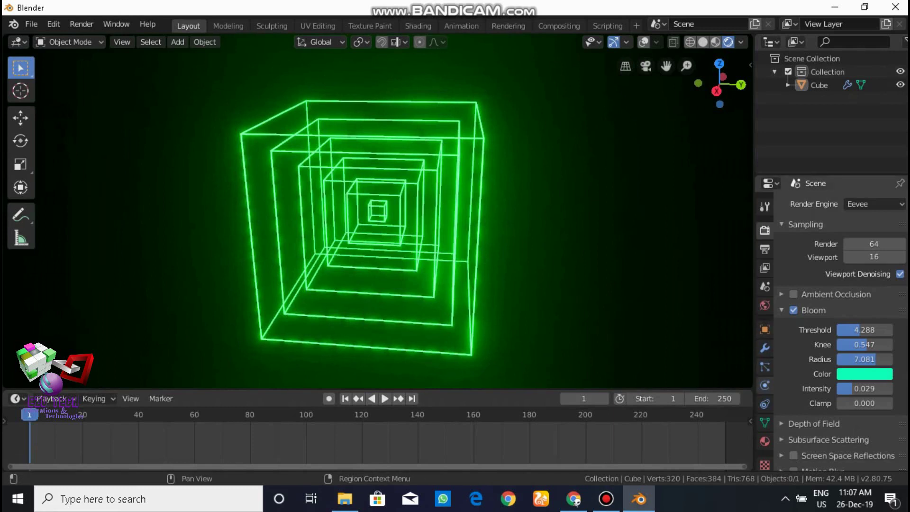
click(764, 348)
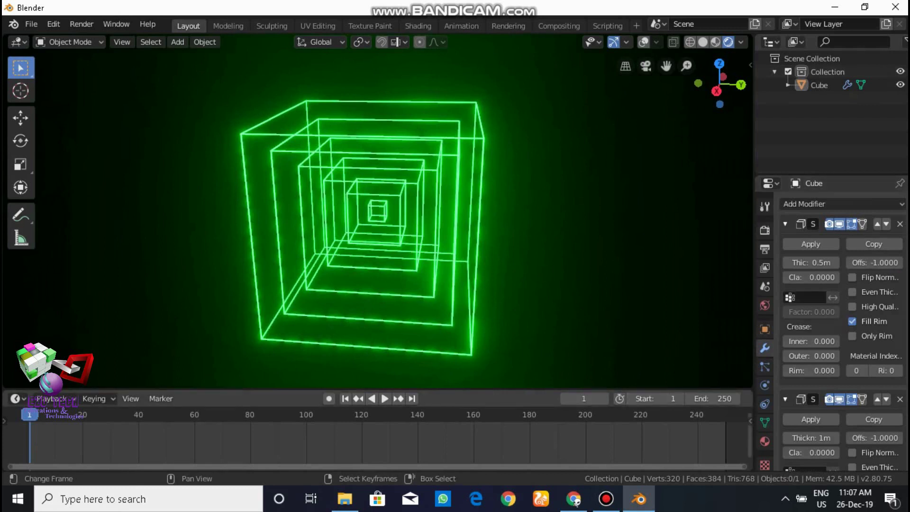
click(713, 398)
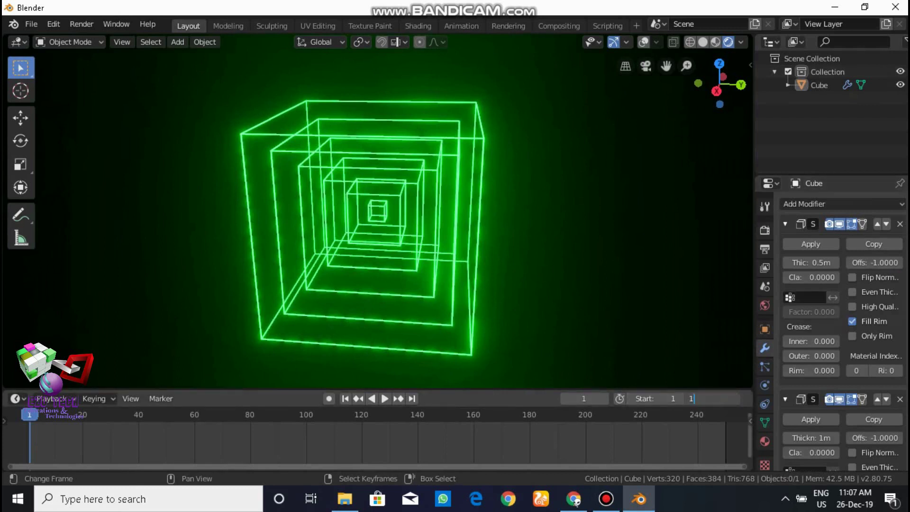
key(Return)
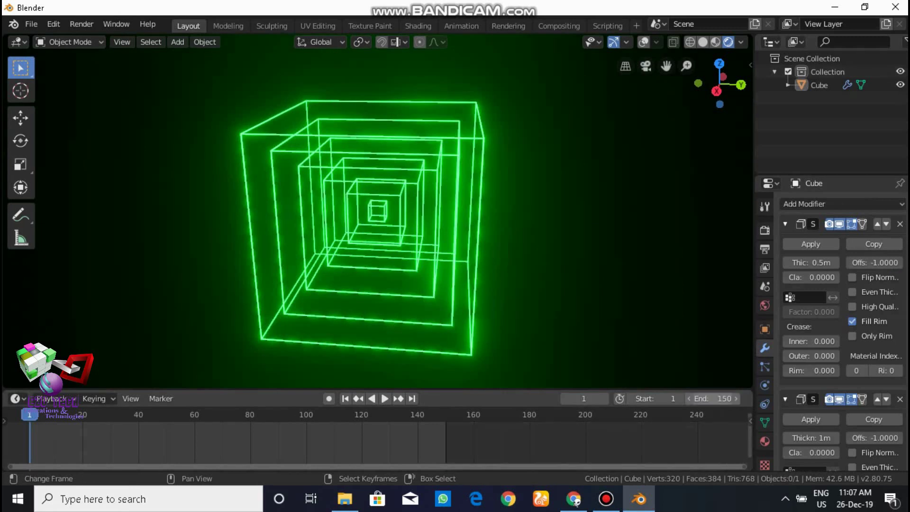
drag(713, 390, 713, 357)
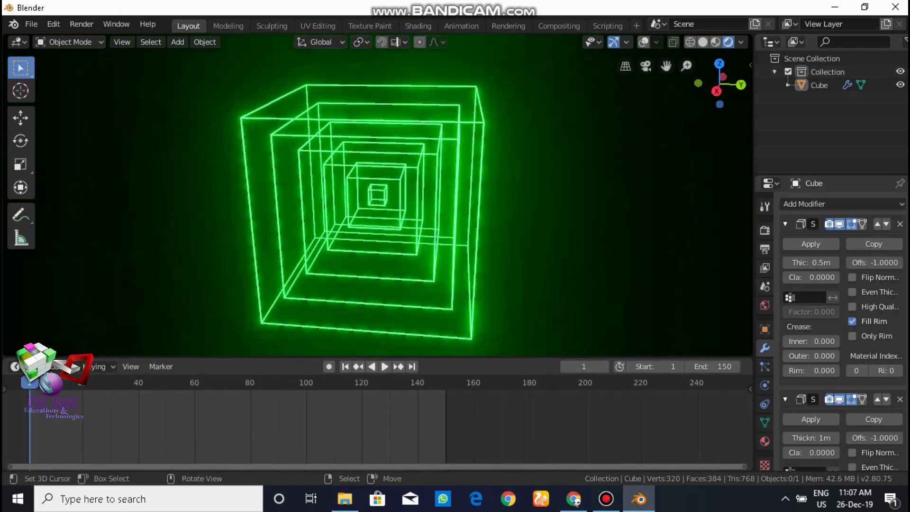
drag(754, 284, 727, 285)
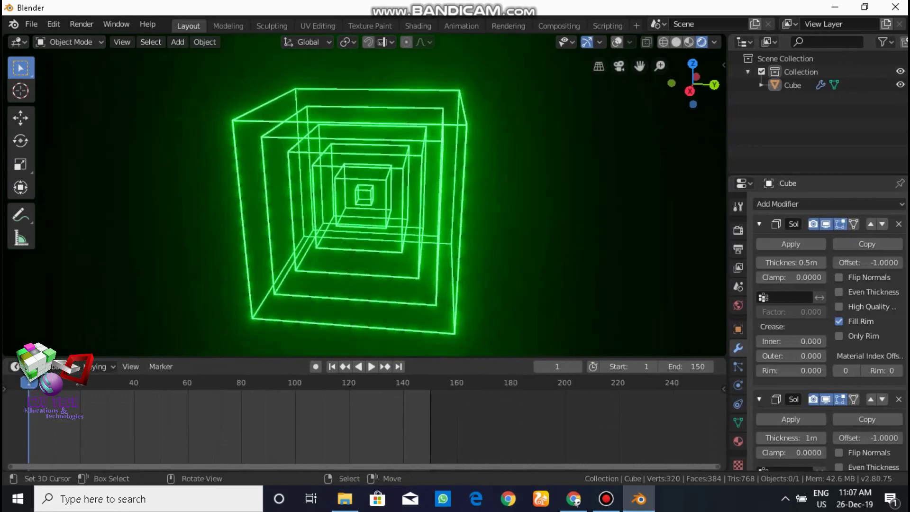
- Show the viewport overlays again and frame the cubes slightly smaller in the view
key(alt+shift+z)
scroll(364, 195, down, 1)
scroll(364, 195, down, 1)
scroll(364, 195, up, 1)
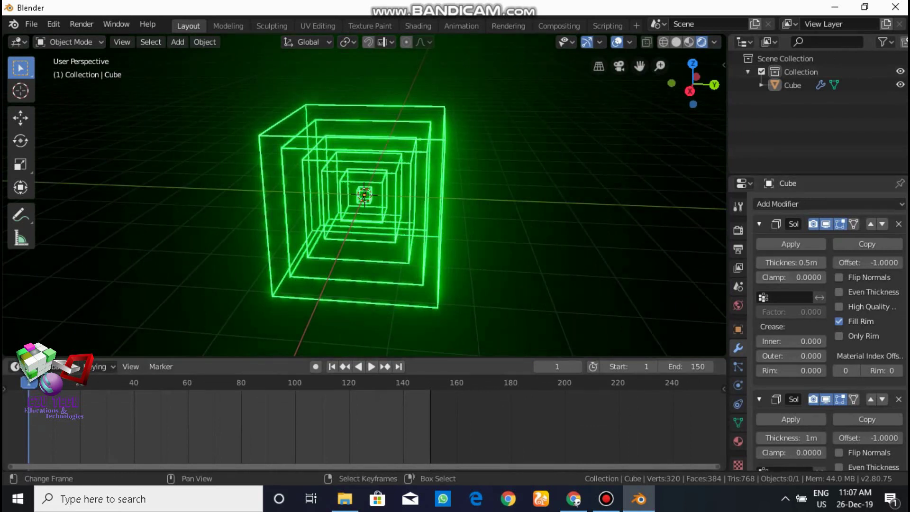
- Keyframe the first Solidify modifier's thickness of 0.5 m at frame 1
right_click(791, 262)
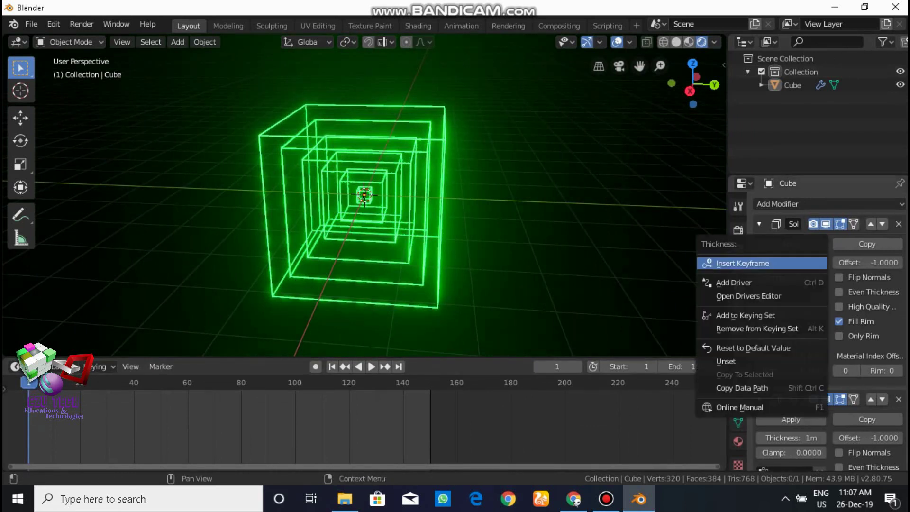
click(790, 263)
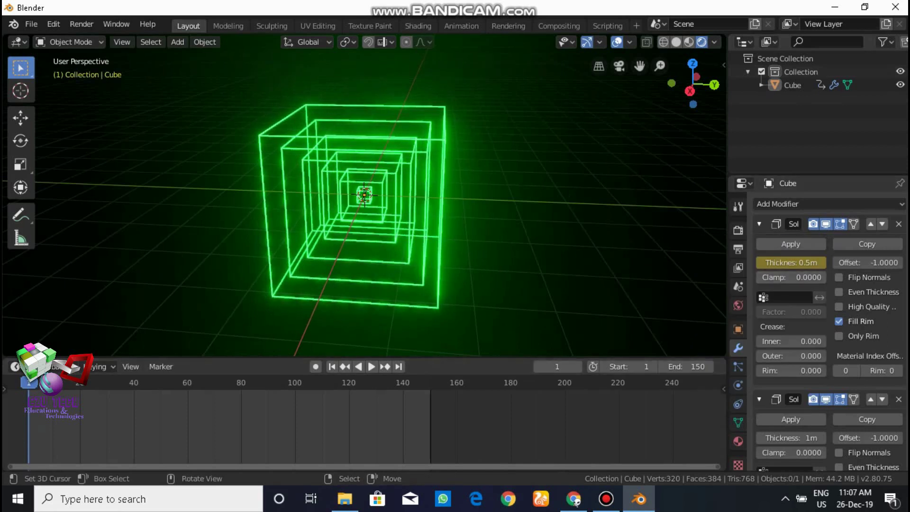
right_click(790, 262)
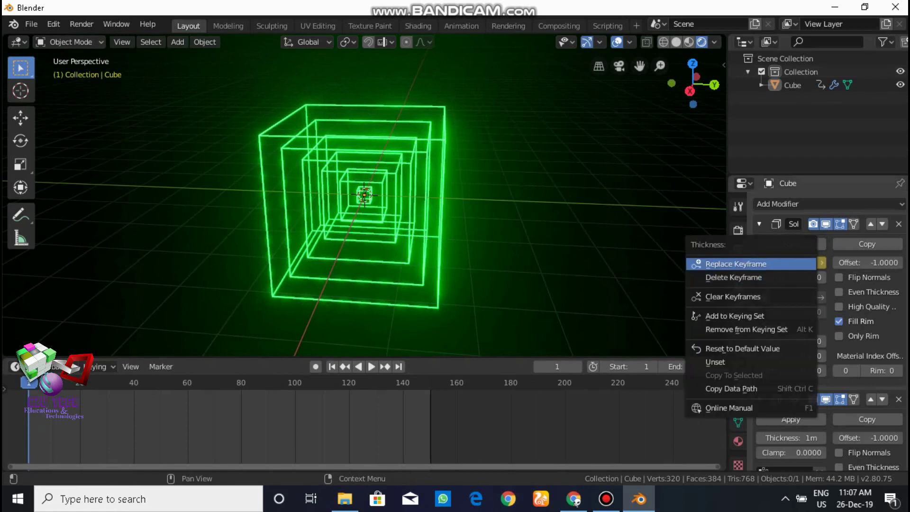
click(790, 264)
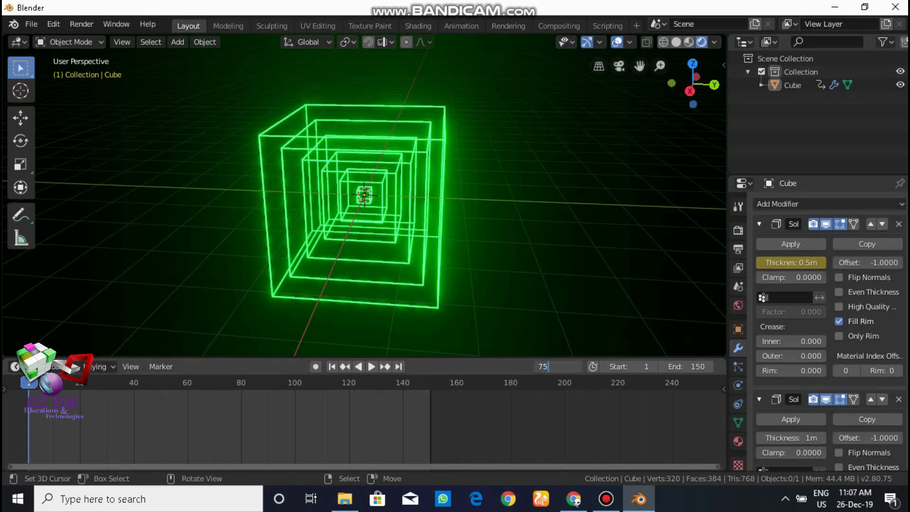
- At frame 75, set the first Solidify modifier's thickness to 1 m and insert a keyframe for it
key(Return)
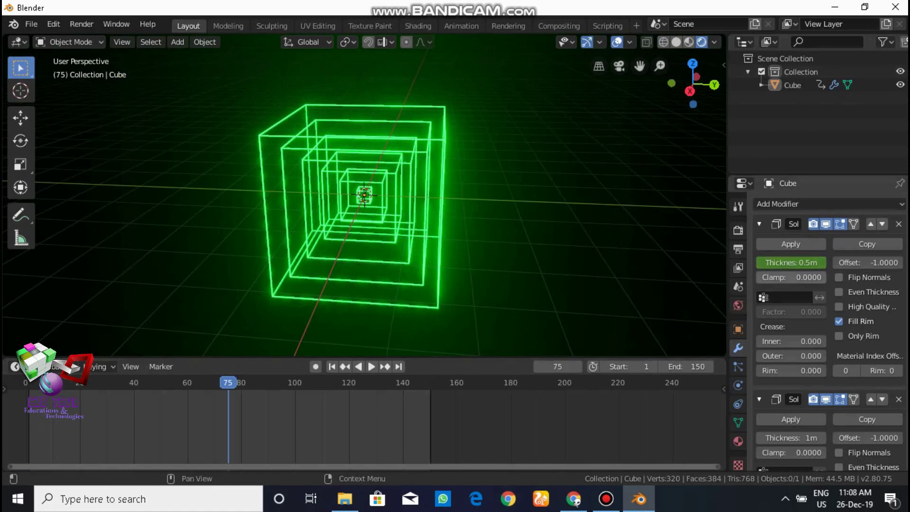
click(791, 262)
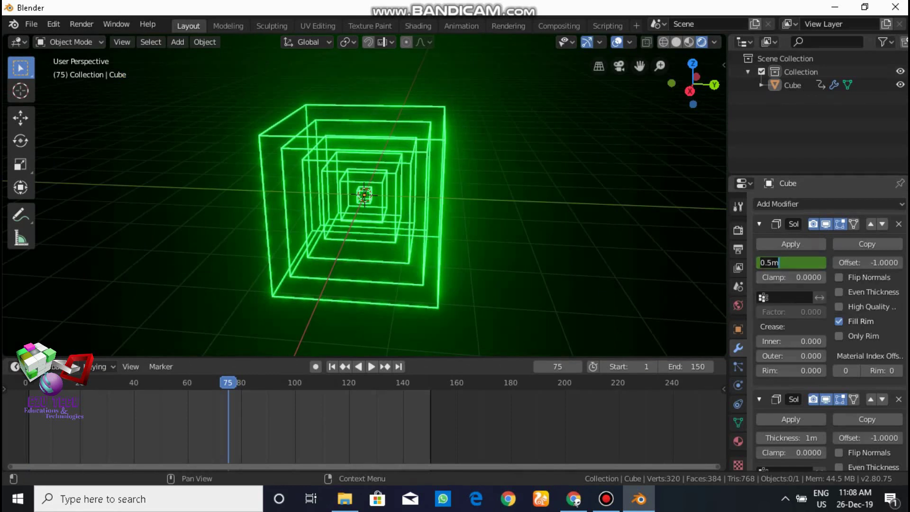
text(1)
key(Return)
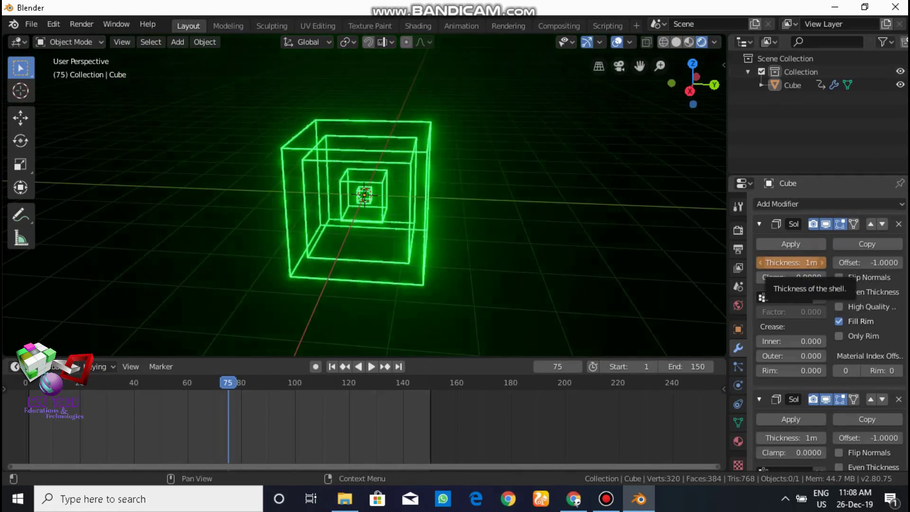
right_click(791, 262)
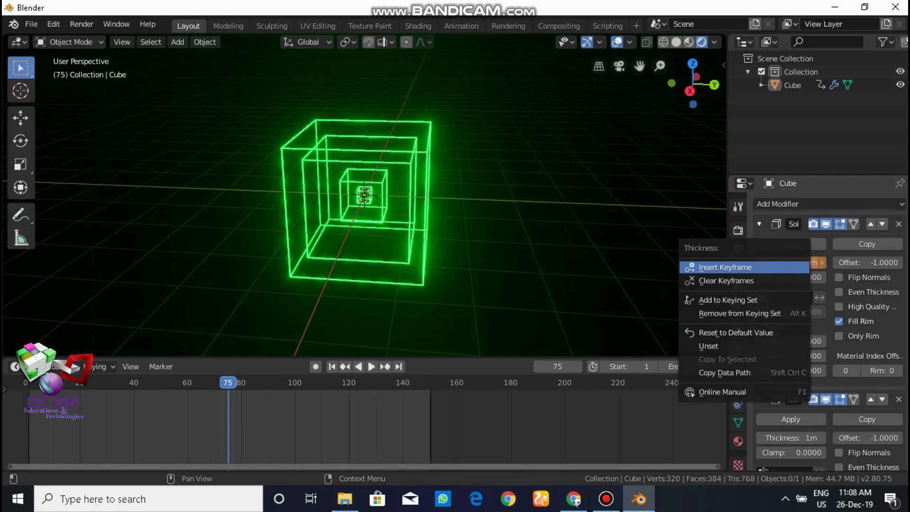
click(791, 267)
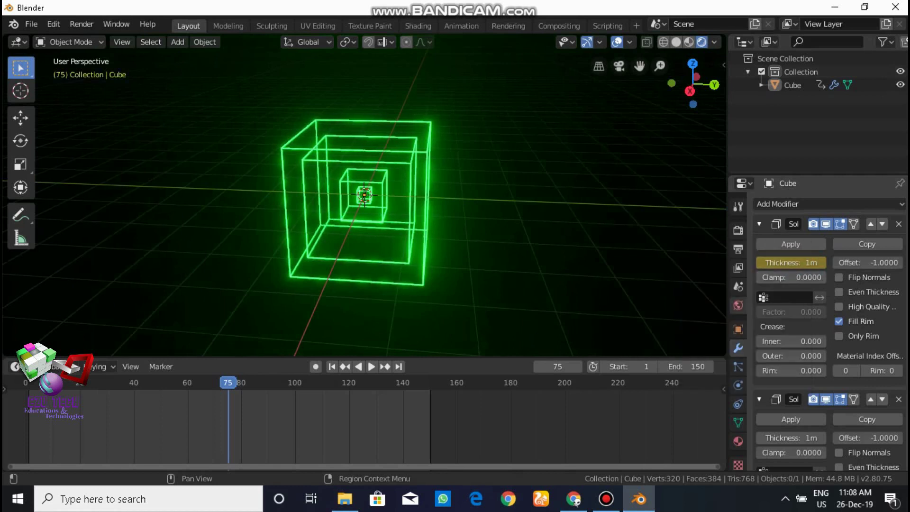
- At frame 151, keyframe the first Solidify modifier's thickness at 1.5 m and return to the first frame
click(558, 366)
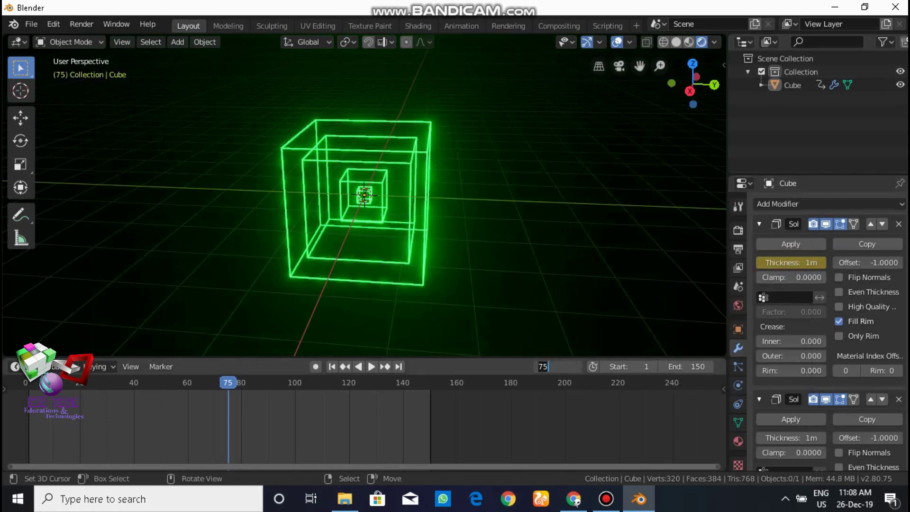
key(Return)
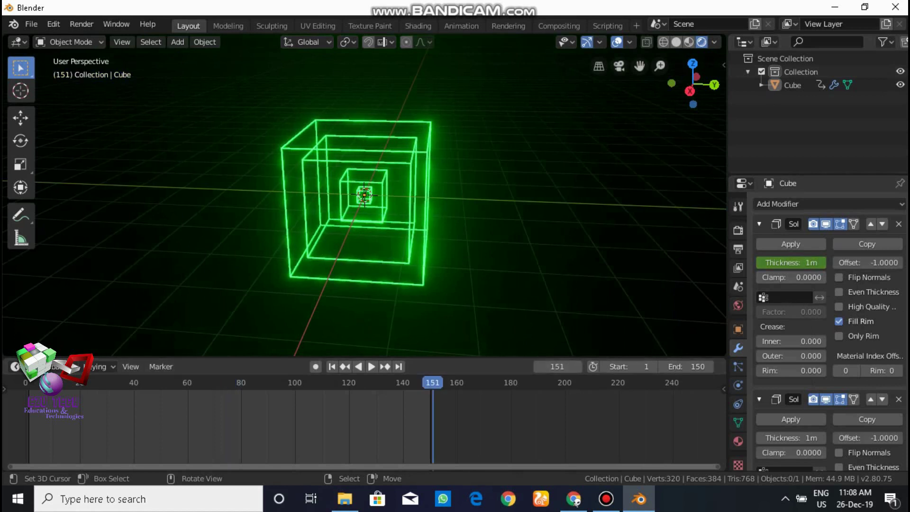
click(791, 262)
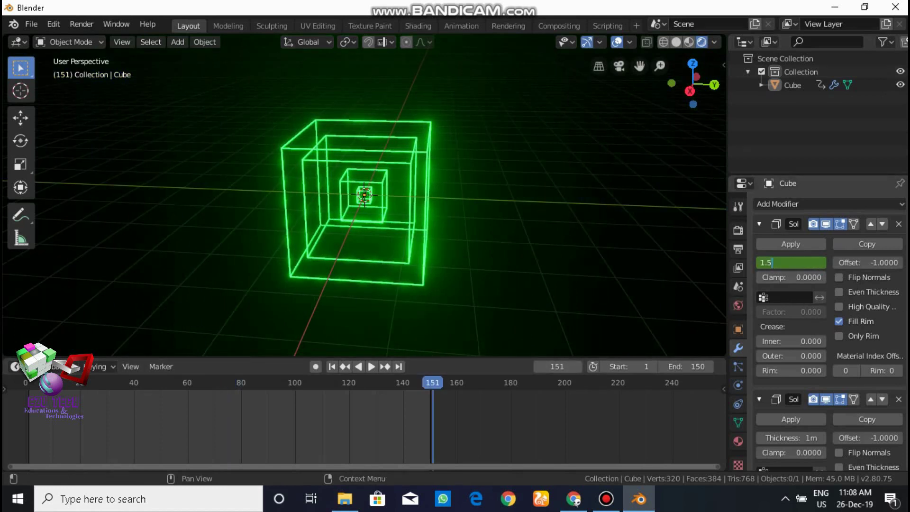
key(Return)
right_click(791, 262)
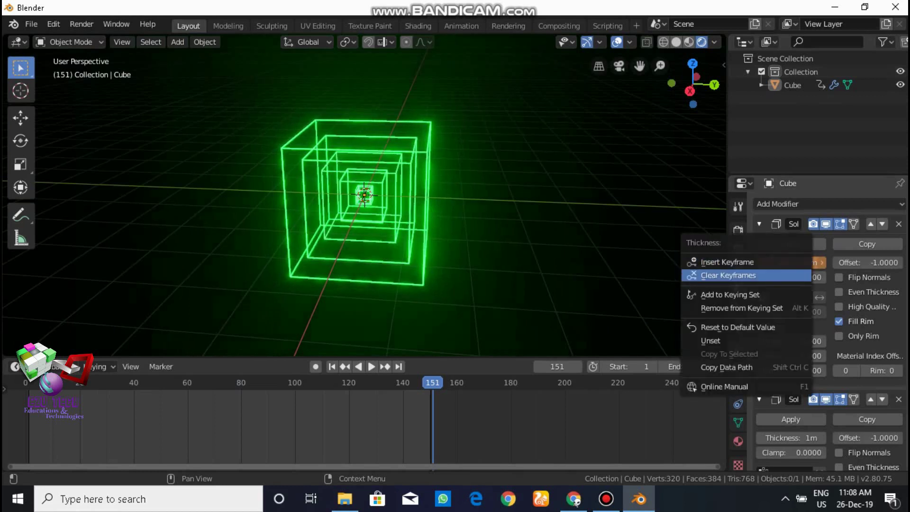
click(727, 262)
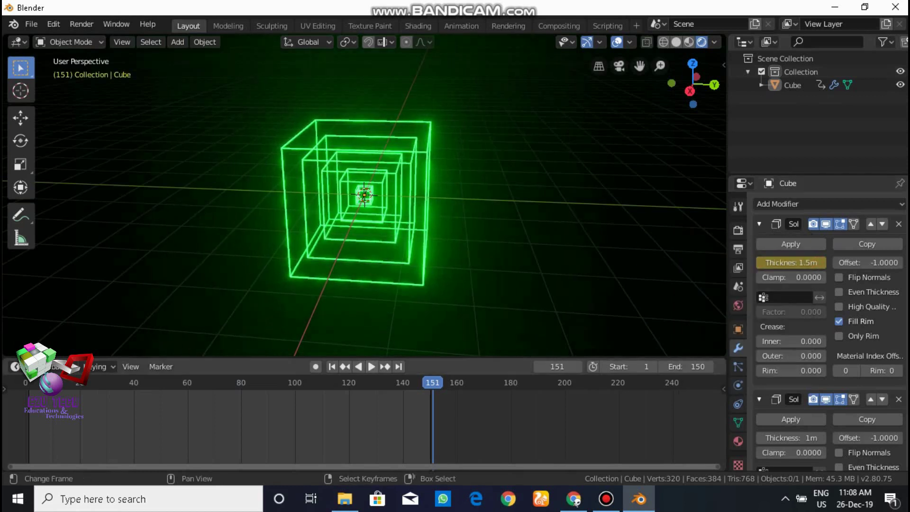
click(332, 366)
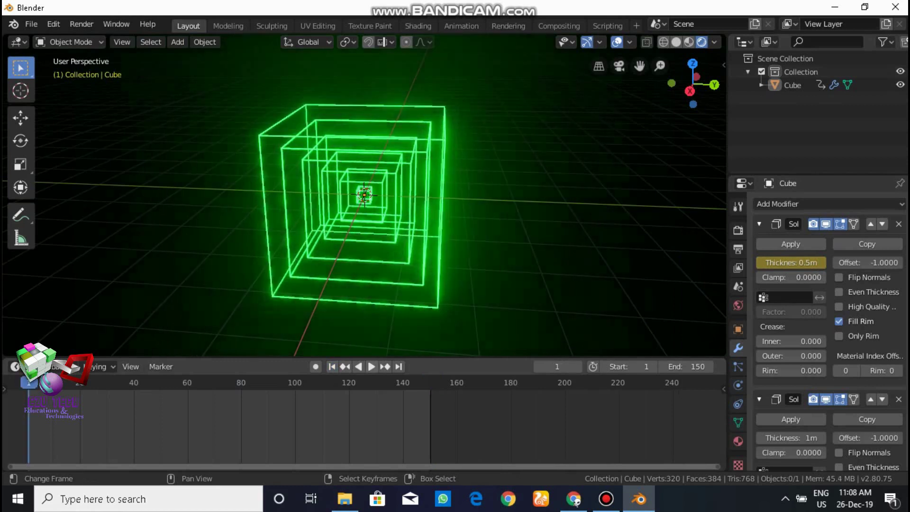
- Play the cube animation, view it from another side, and return to the first frame
click(371, 366)
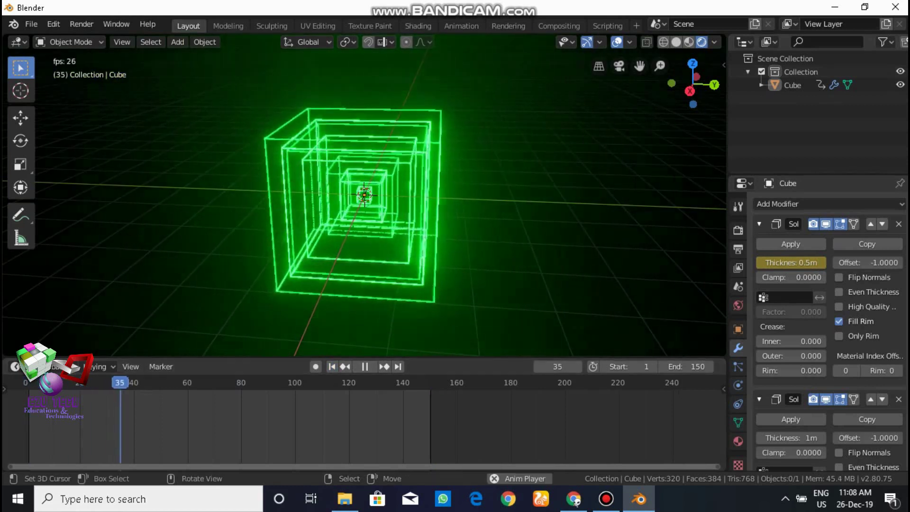
middle_drag(455, 213, 362, 213)
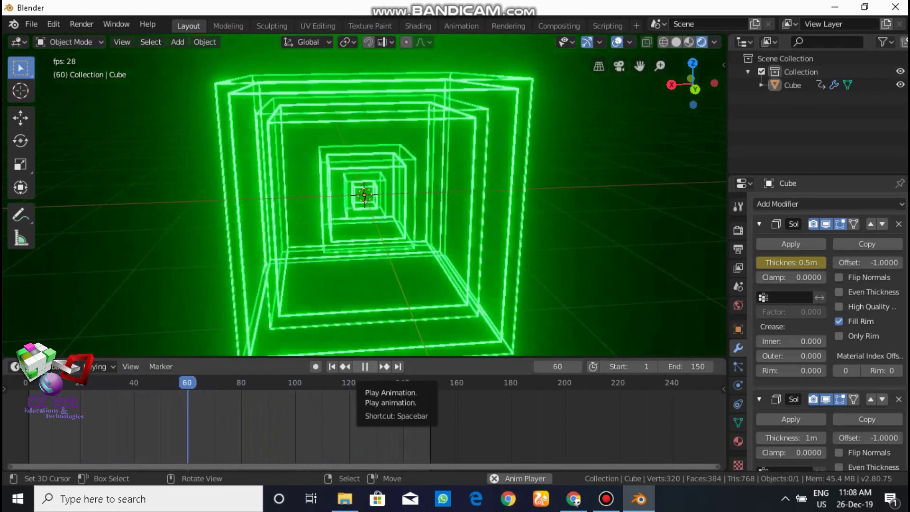
key(space)
click(332, 367)
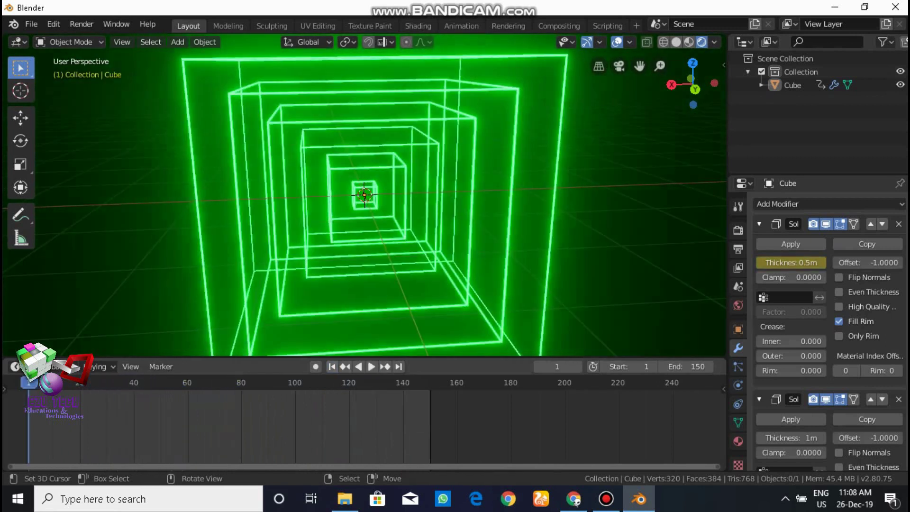
scroll(363, 194, down, 3)
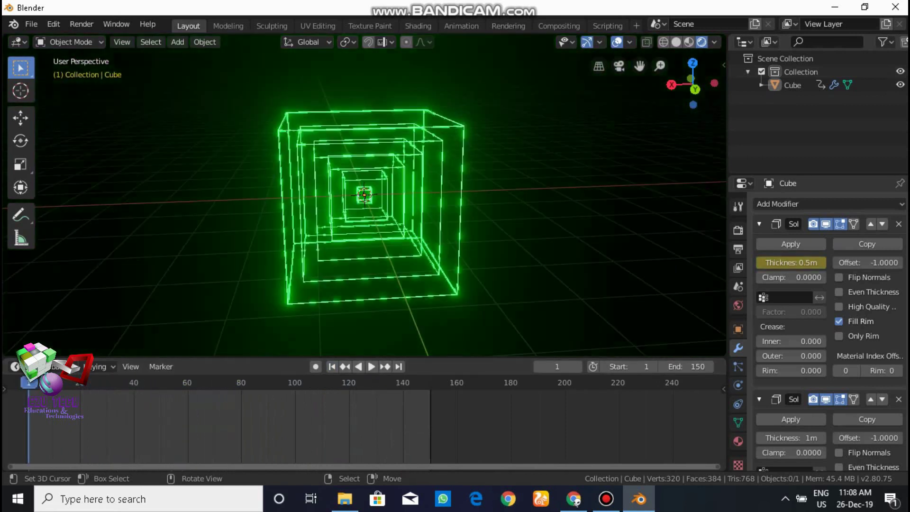
- Change the viewport from rendered to wireframe and finally to solid shading
key(z)
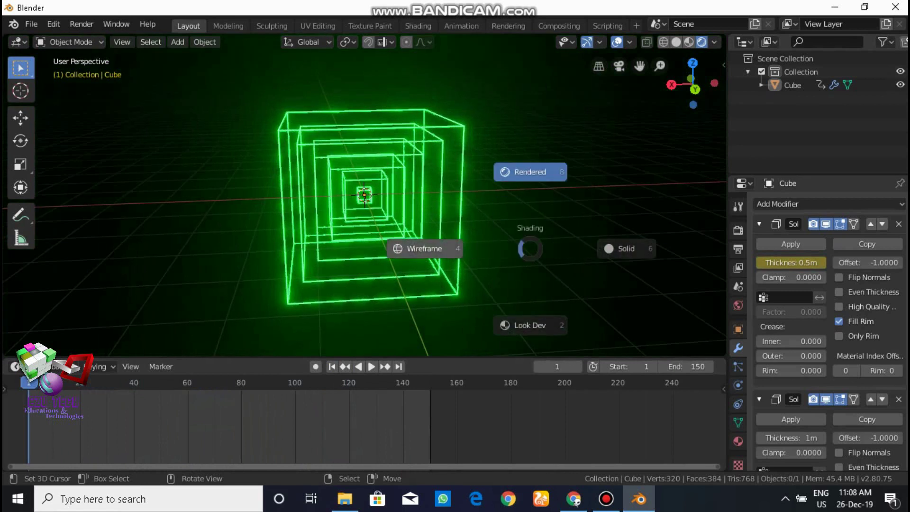
click(424, 249)
key(z)
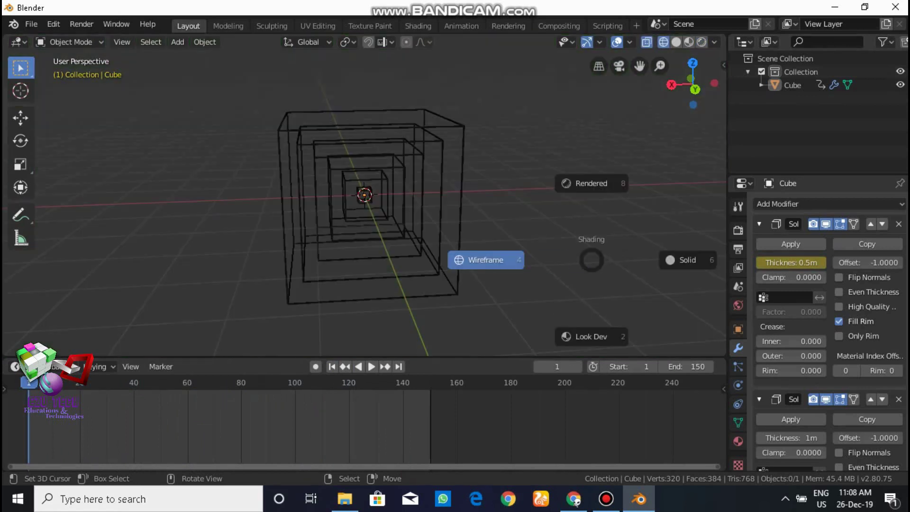
key(6)
scroll(363, 194, up, 2)
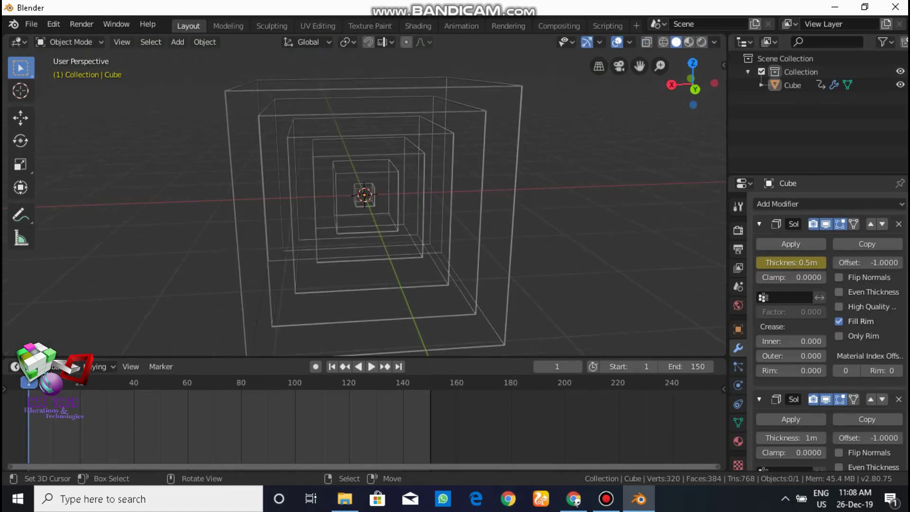
- Add a cube mesh at the center and scale it up uniformly to about 1.61 so it encloses the inner cubes
key(shift+a)
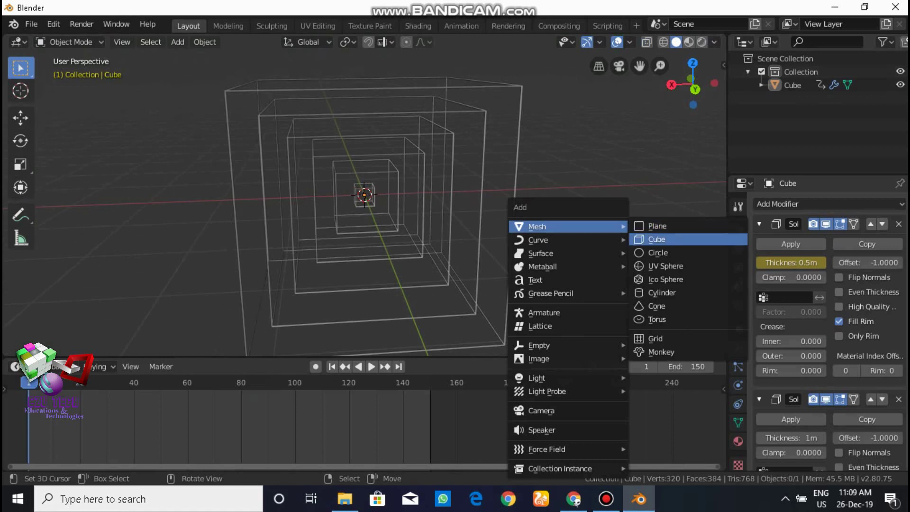
key(Return)
scroll(364, 194, down, 3)
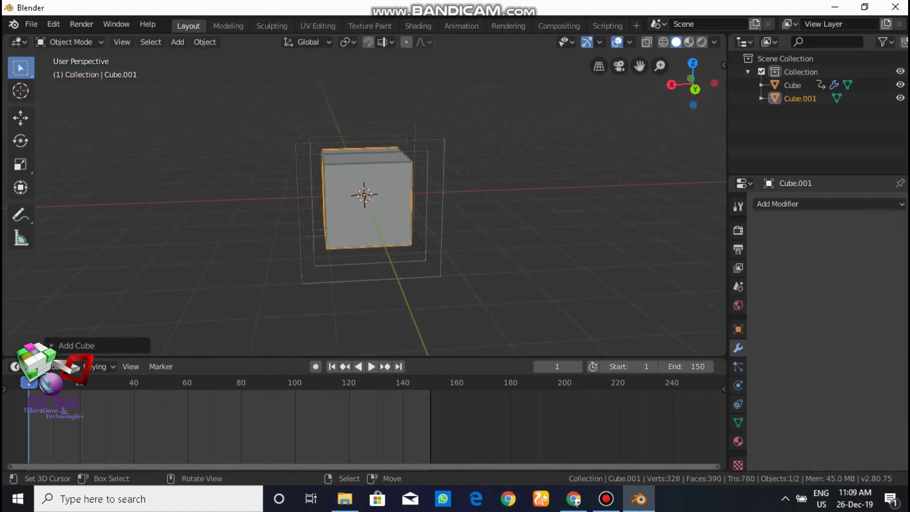
key(s)
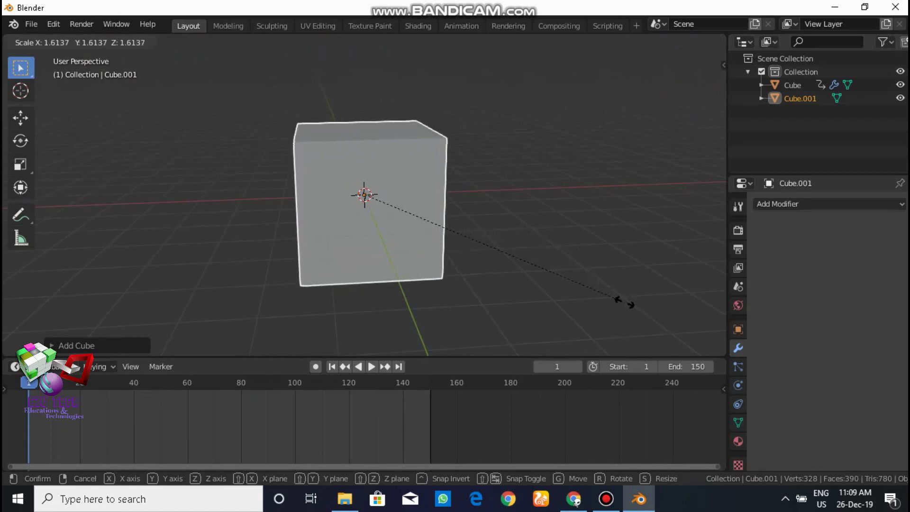
click(620, 305)
- Switch the viewport to wireframe shading to see the nested cubes inside the new cube
key(z)
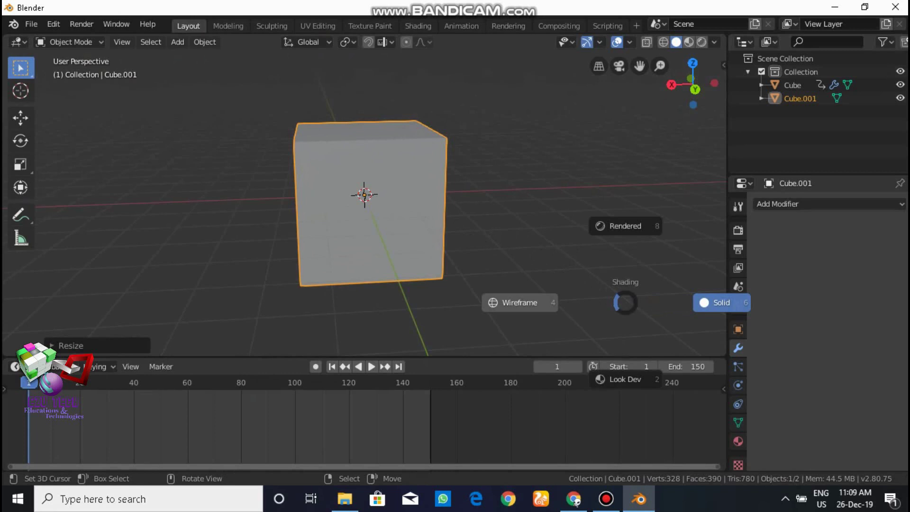
click(520, 303)
middle_drag(520, 303, 577, 352)
middle_drag(474, 265, 448, 227)
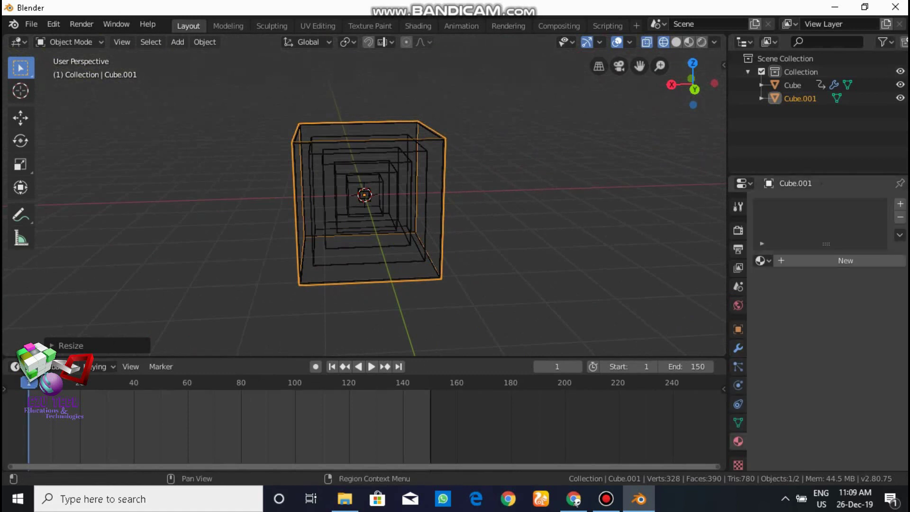
- Give the new cube a new material with roughness 0 and transmission 1
click(845, 260)
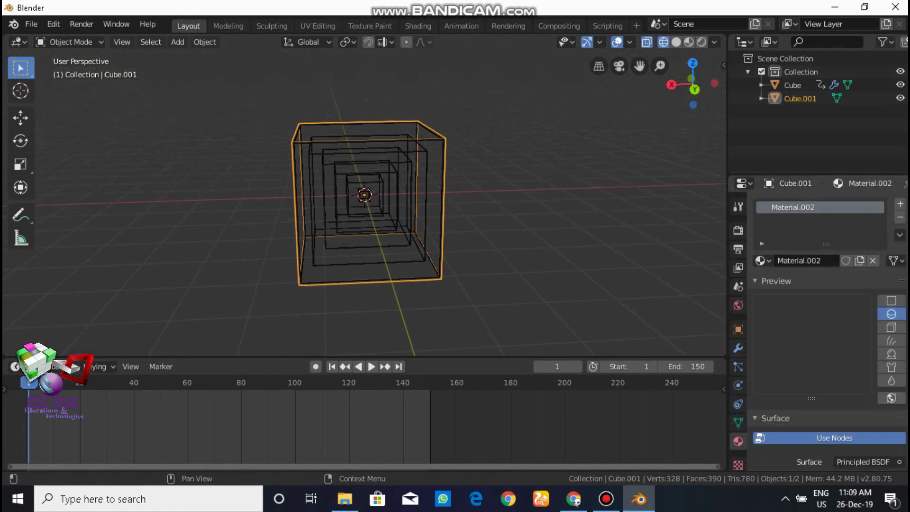
click(775, 280)
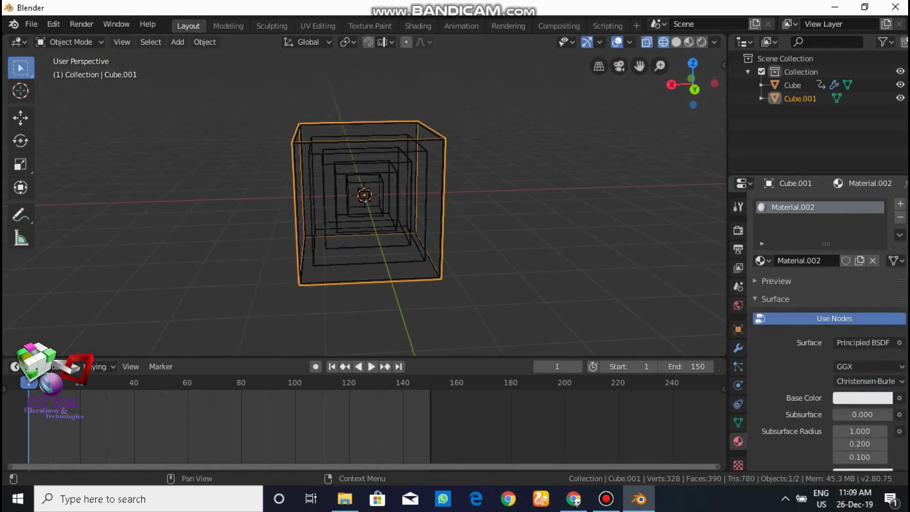
scroll(829, 332, down, 3)
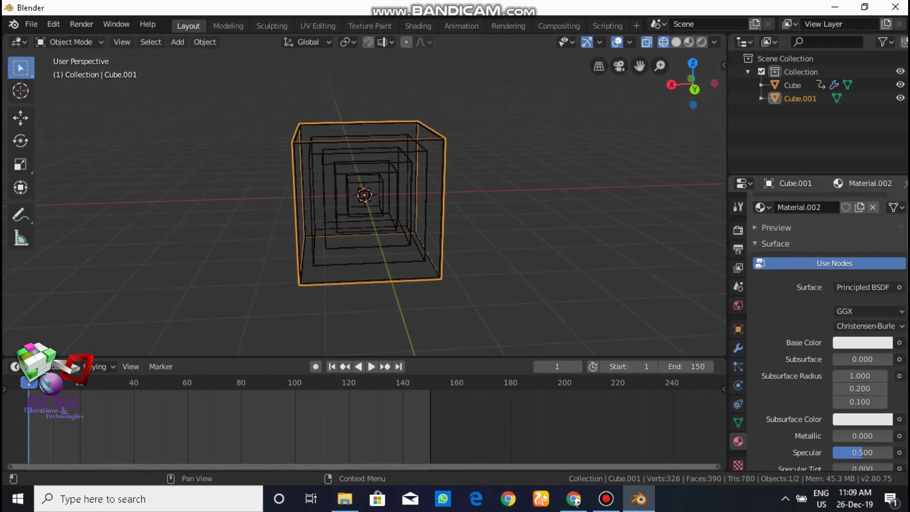
scroll(860, 374, down, 4)
scroll(828, 332, down, 1)
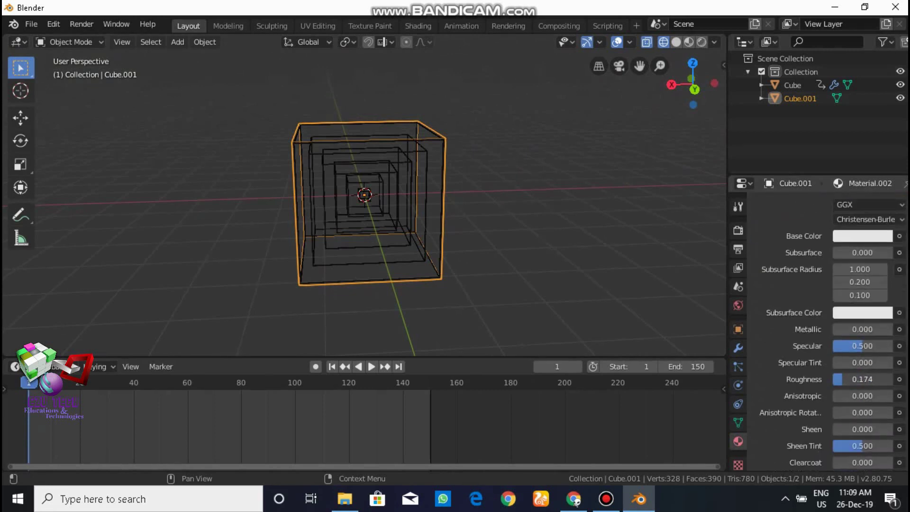
scroll(826, 332, down, 7)
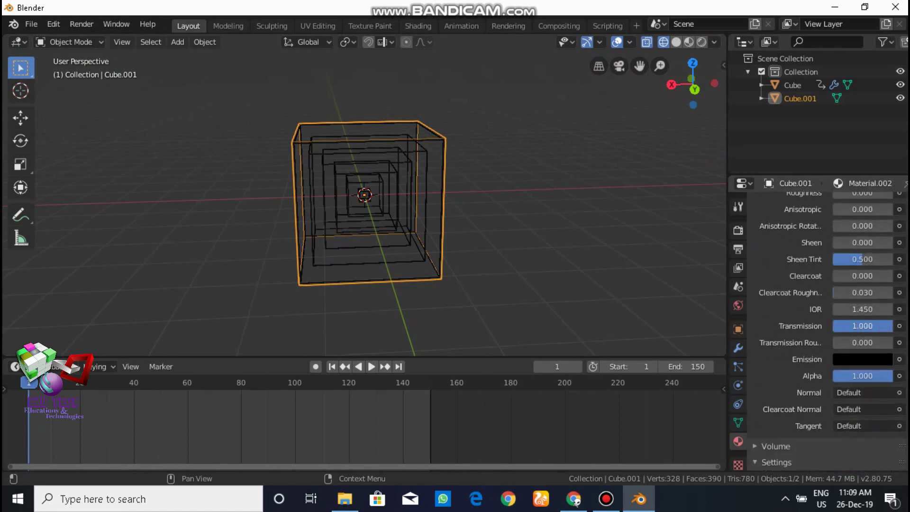
- Enable Screen Space Refraction in the new cube's material settings
scroll(827, 331, down, 3)
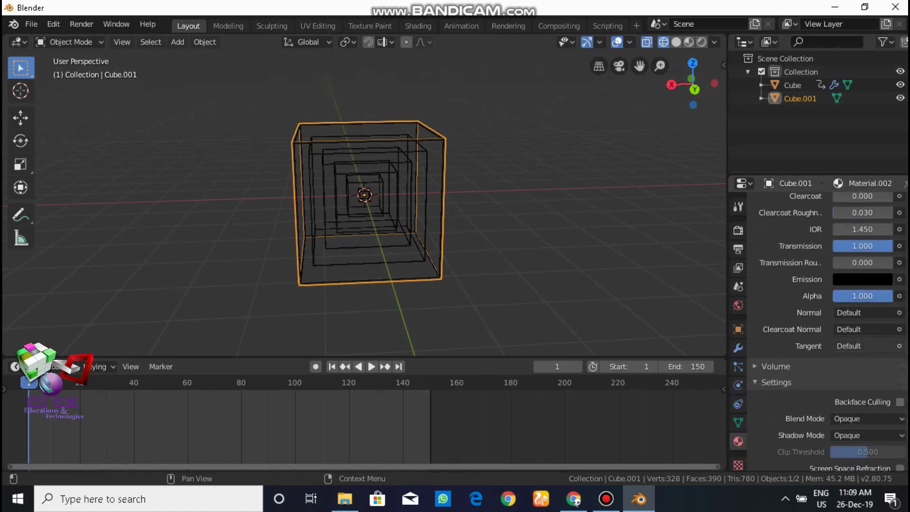
scroll(827, 332, down, 2)
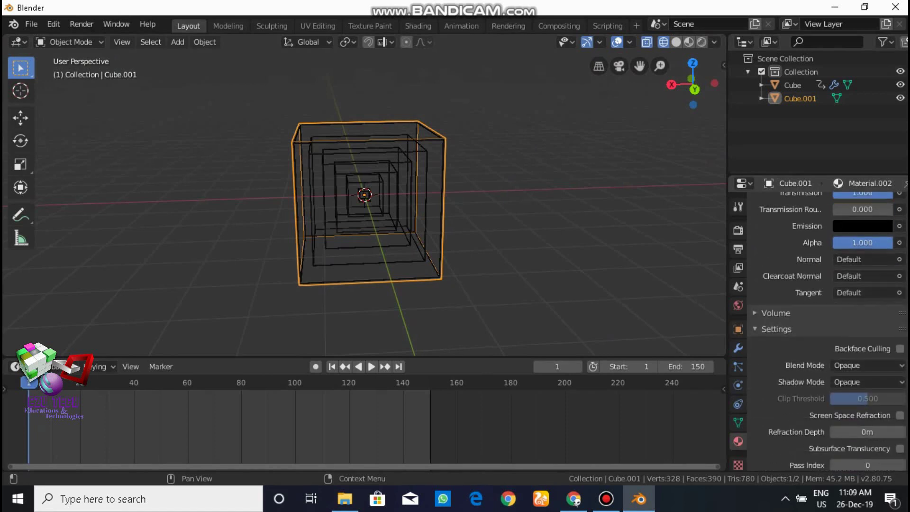
click(827, 329)
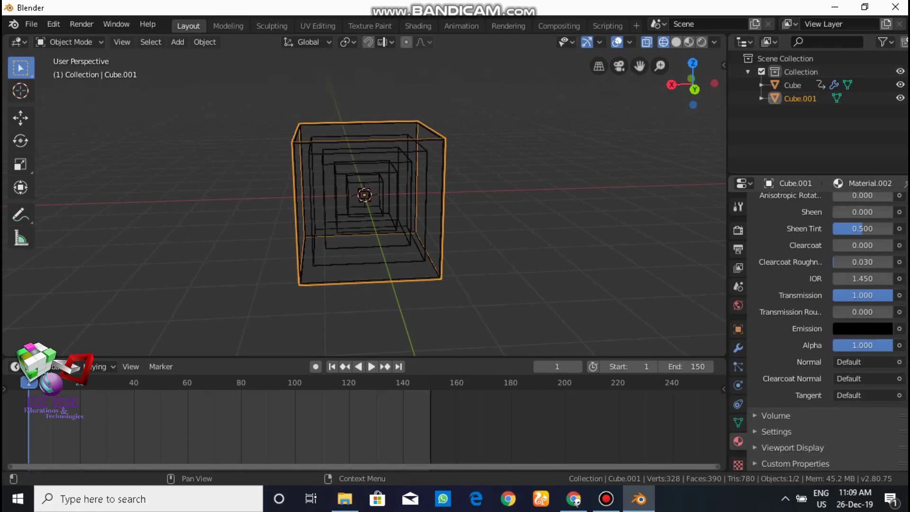
click(776, 432)
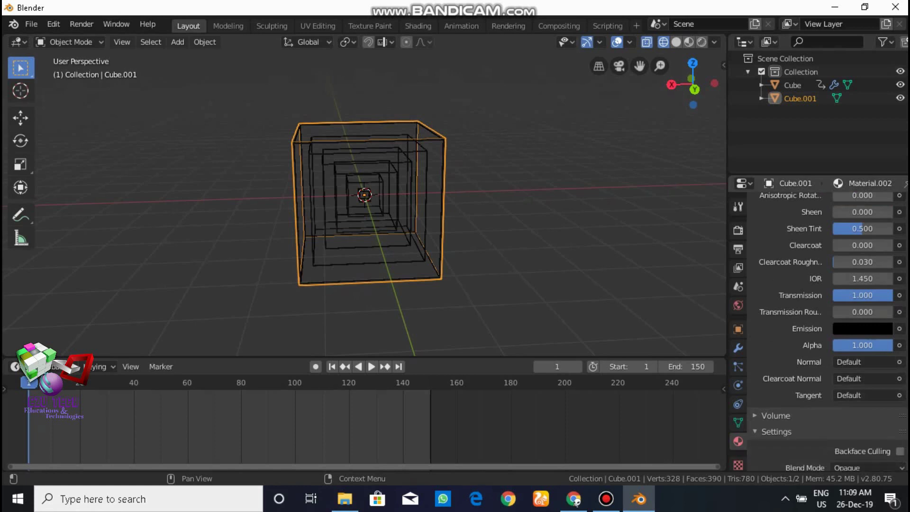
scroll(806, 356, down, 4)
scroll(828, 332, down, 1)
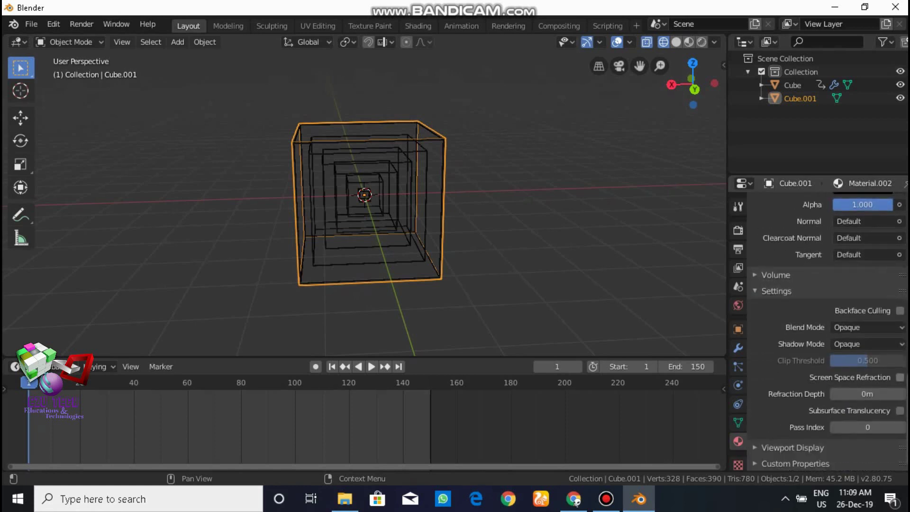
click(899, 378)
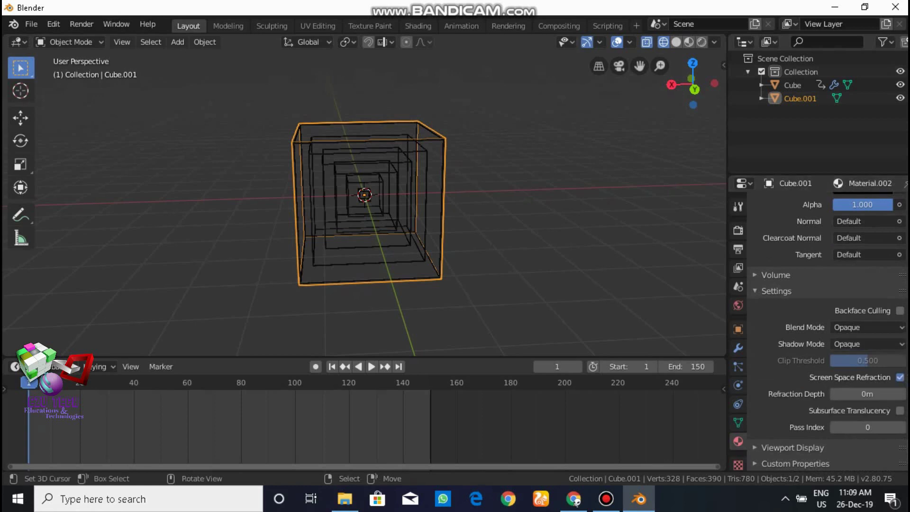
- Preview the new cube in rendered shading and return to wireframe
key(z)
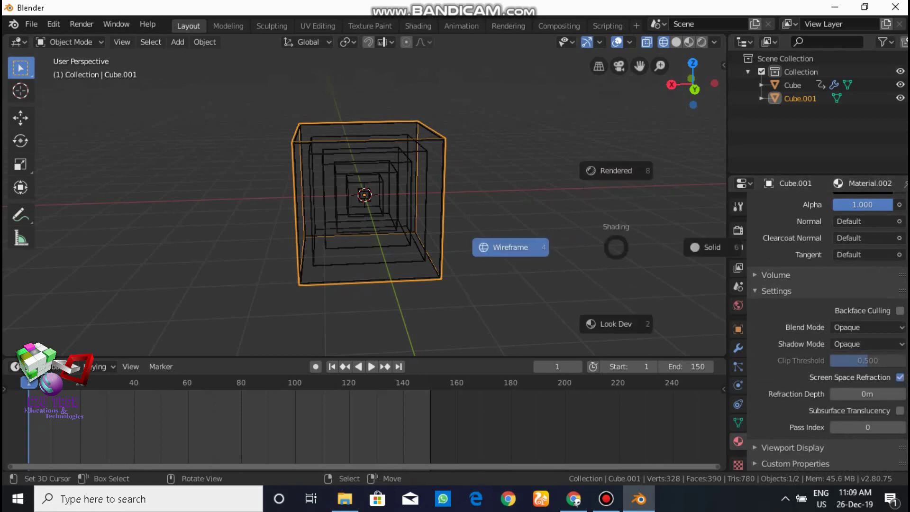
click(616, 171)
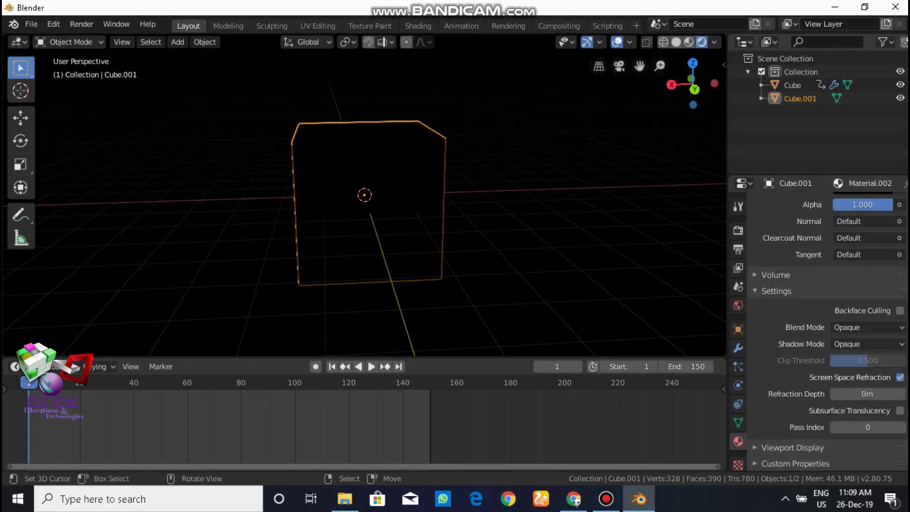
key(z)
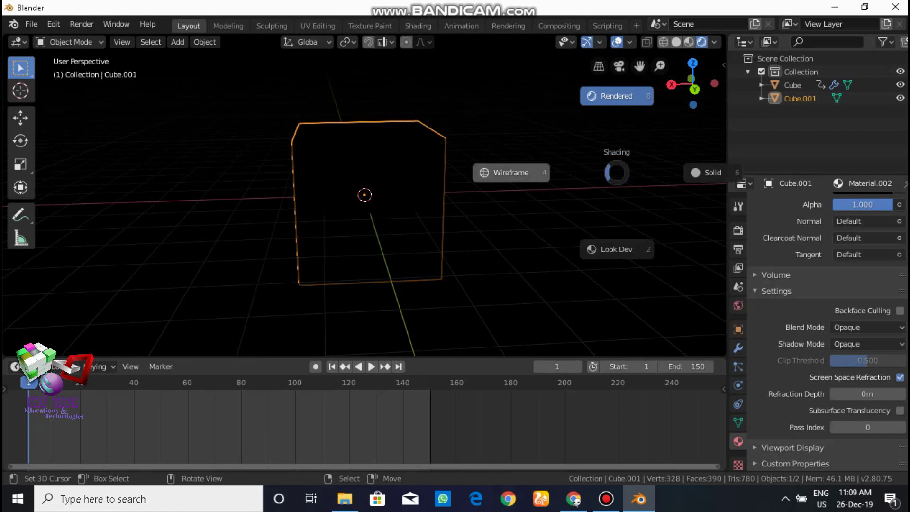
click(511, 172)
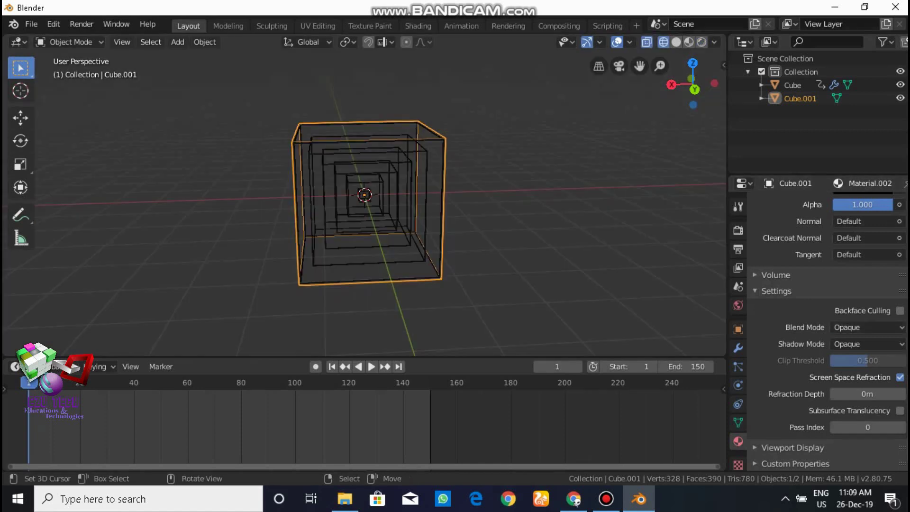
- In the Eevee render settings, enable Screen Space Reflections with Refraction, and enable Motion Blur
click(737, 230)
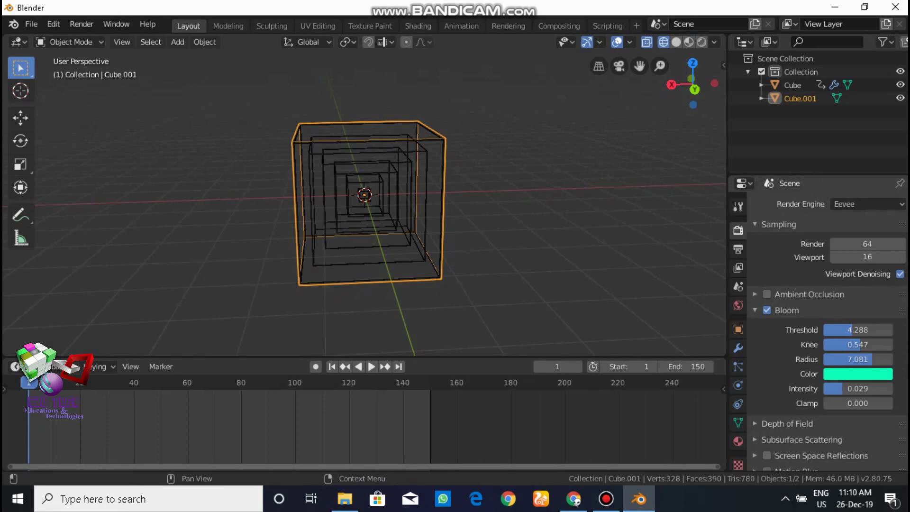
scroll(827, 332, down, 5)
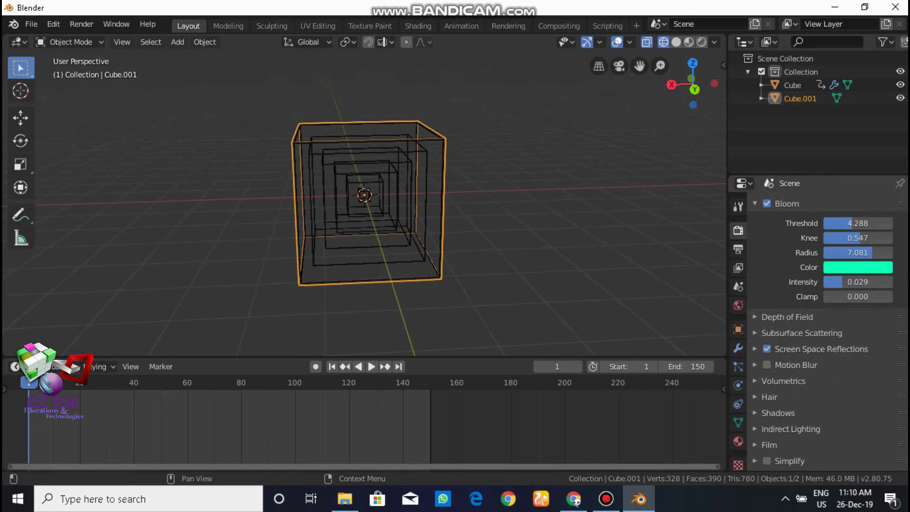
click(755, 349)
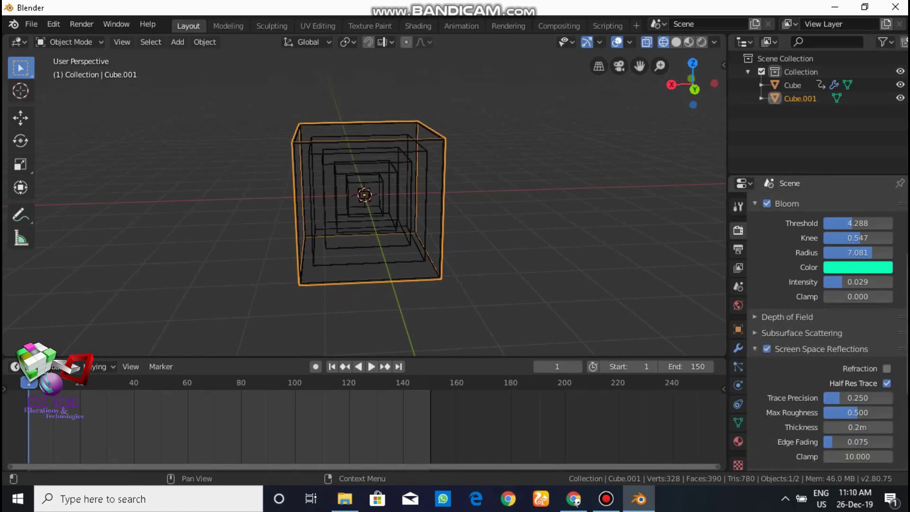
scroll(827, 332, down, 5)
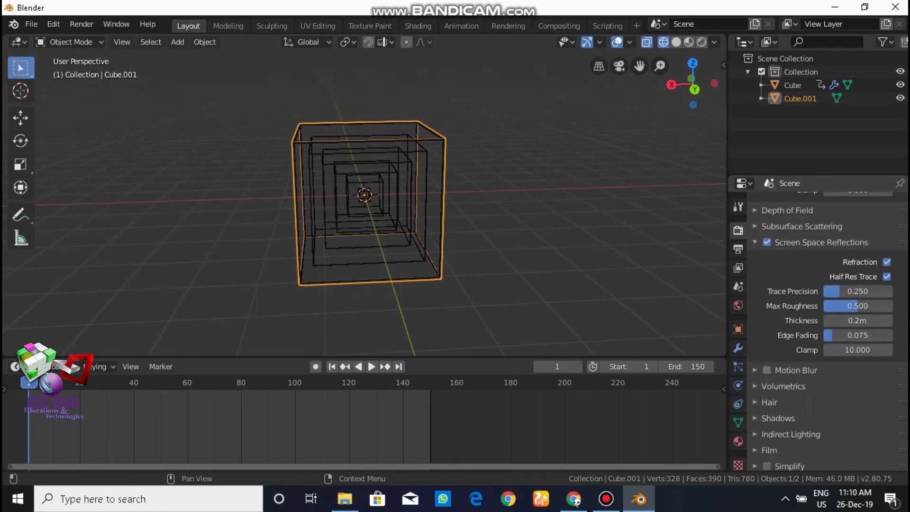
- Switch the viewport to rendered shading and inspect the glass cube's refraction from near and far
key(z)
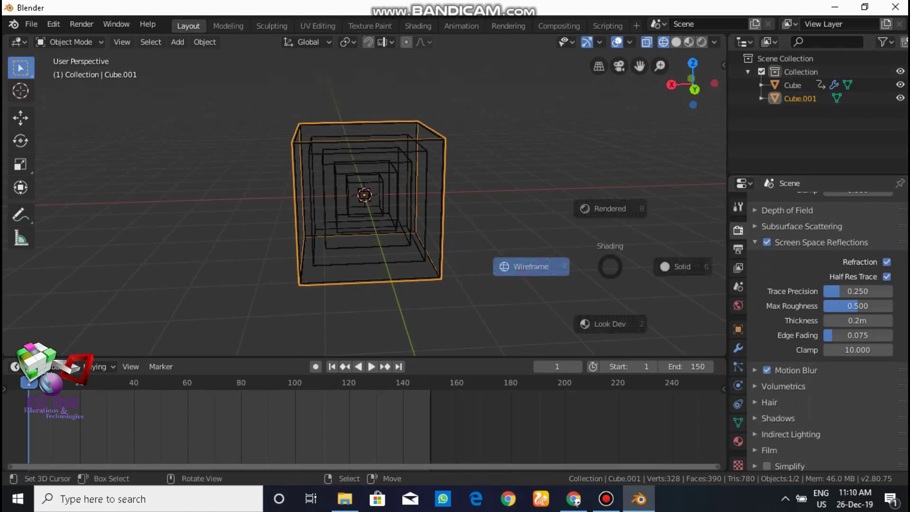
key(8)
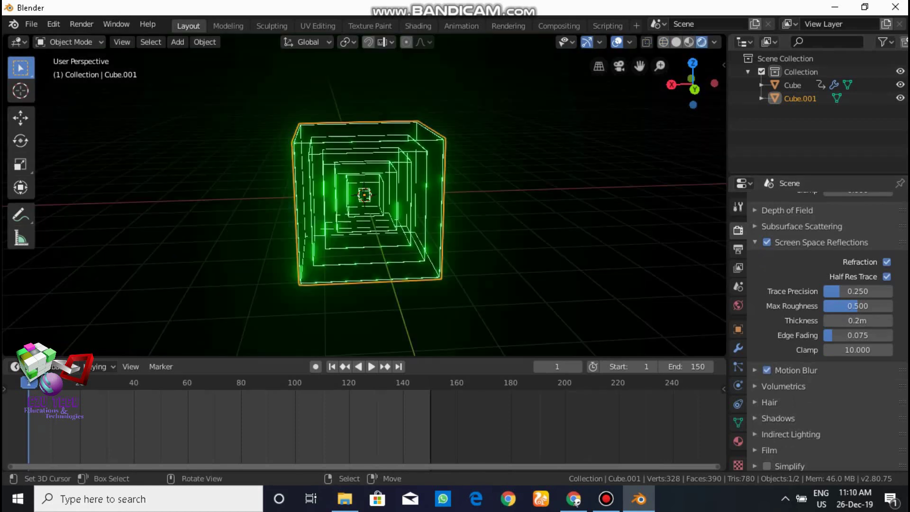
scroll(364, 195, up, 3)
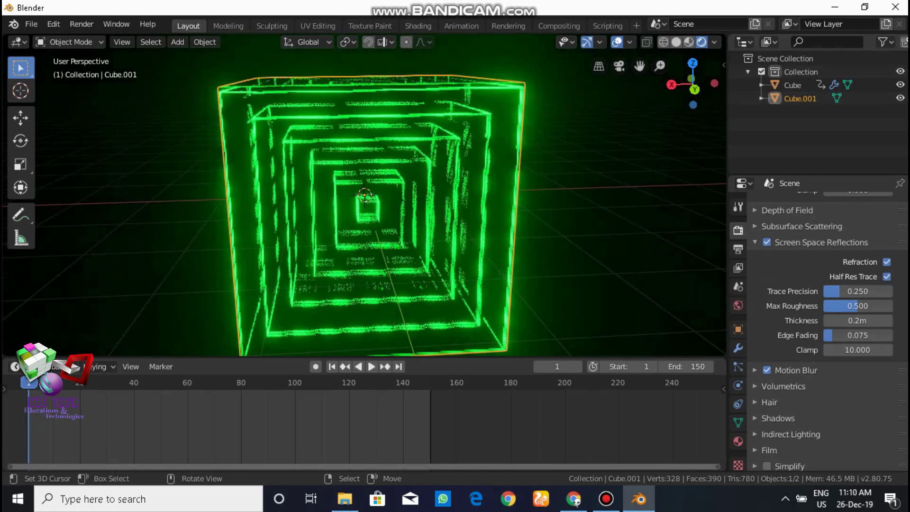
scroll(364, 194, down, 4)
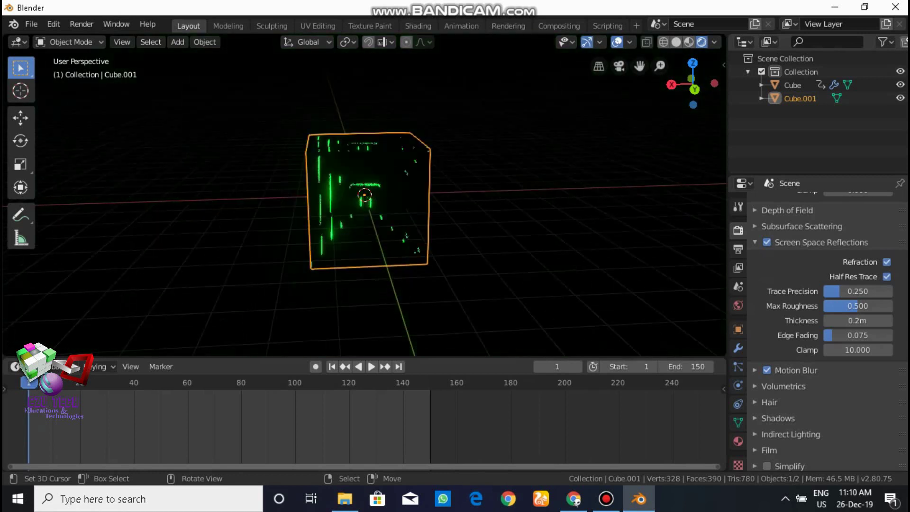
- Inspect the glass cube's refraction of the glowing wireframes from several angles in an enlarged viewport
mouse_move(364, 195)
middle_down()
mouse_move(332, 218)
mouse_move(350, 199)
mouse_move(344, 202)
mouse_move(360, 197)
mouse_move(365, 208)
mouse_move(379, 189)
middle_up()
scroll(364, 194, up, 5)
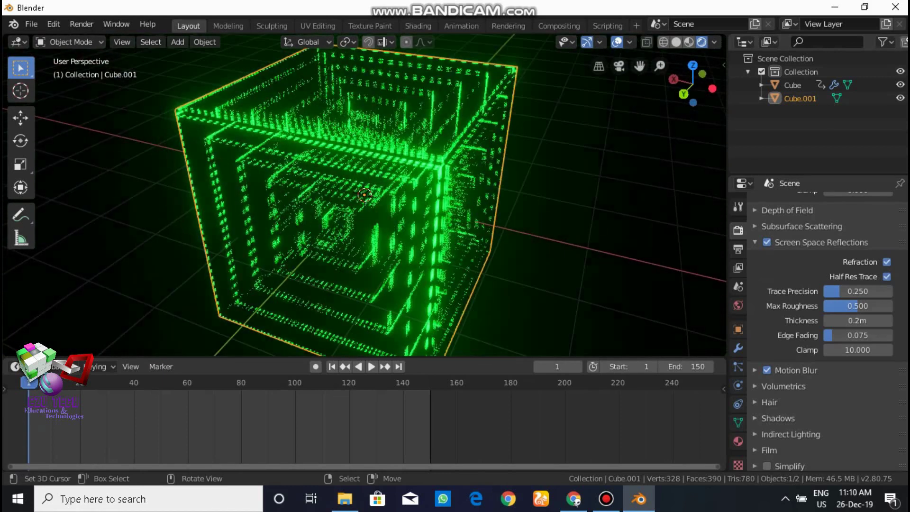
drag(365, 358, 360, 407)
scroll(364, 220, down, 3)
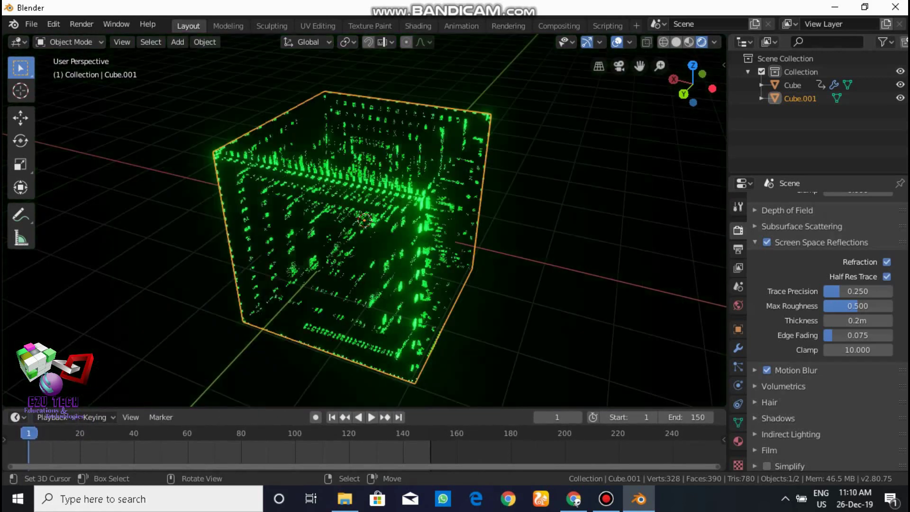
scroll(364, 220, down, 1)
scroll(364, 221, up, 3)
middle_drag(364, 221, 286, 216)
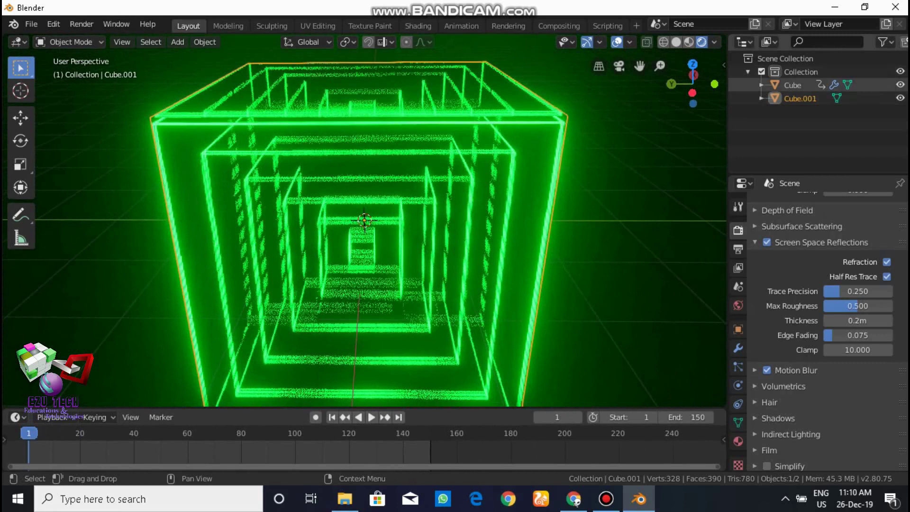
- Parent the nested wireframe Cube to the glass Cube.001 using the Object parenting option
click(792, 84)
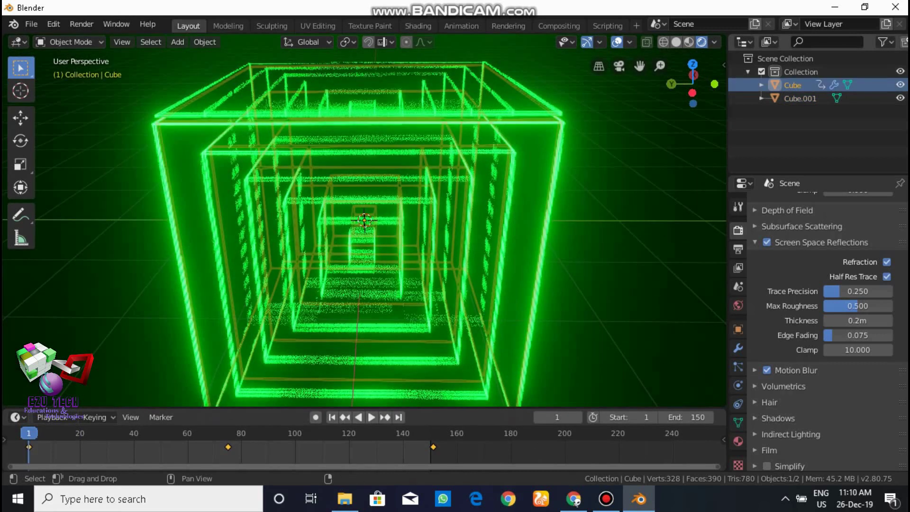
shift+click(800, 98)
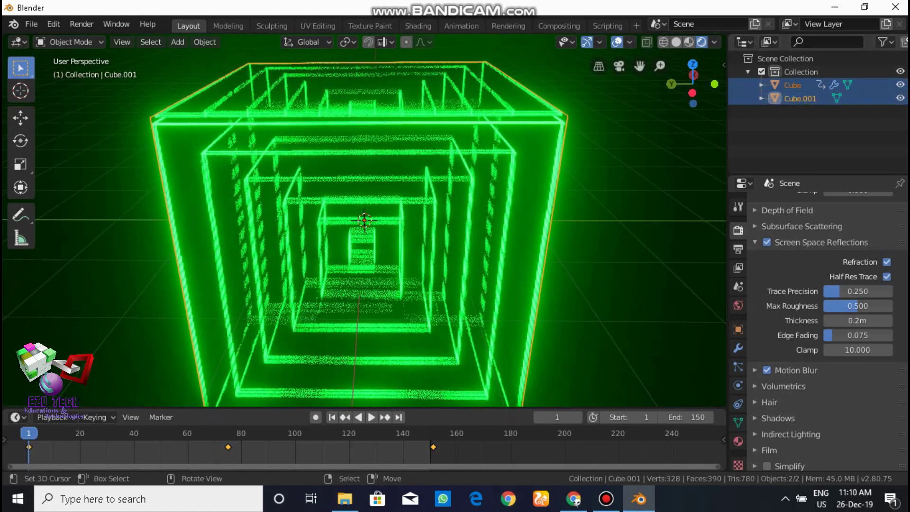
key(ctrl)
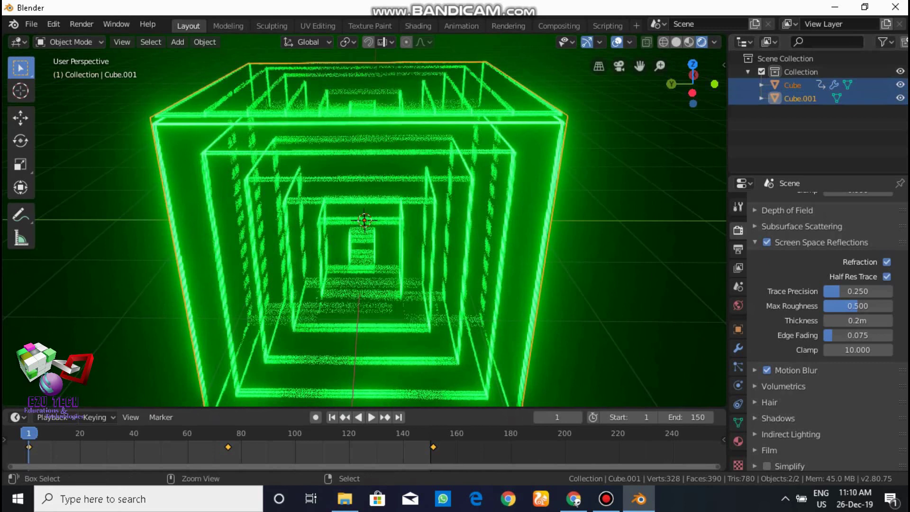
key(ctrl+p)
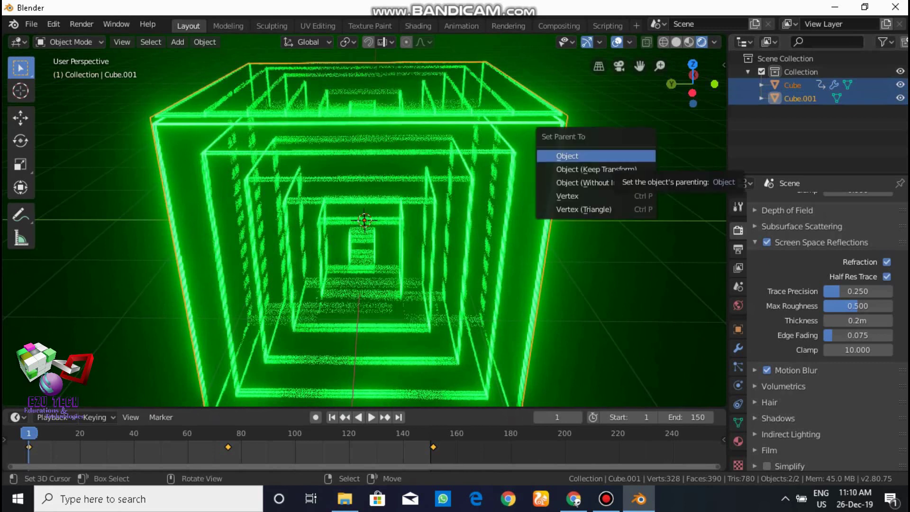
key(Return)
scroll(364, 220, down, 3)
middle_drag(364, 220, 336, 218)
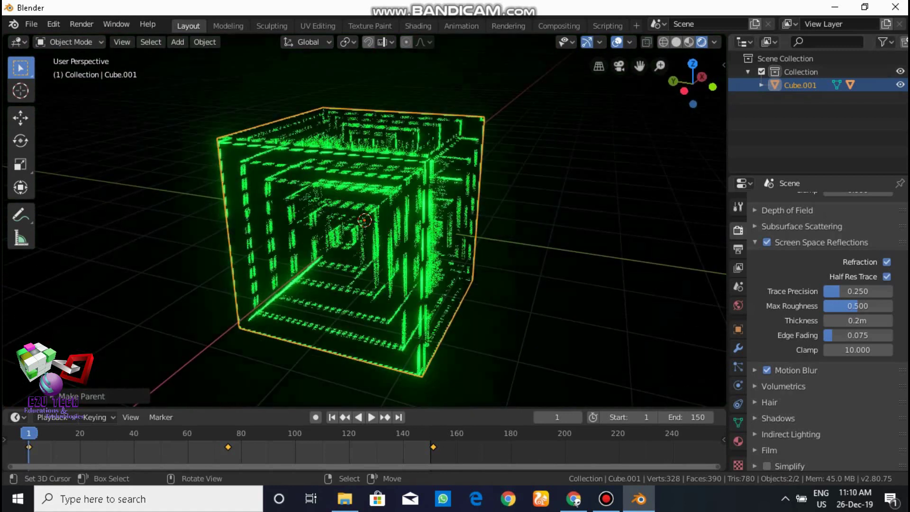
scroll(364, 220, up, 3)
scroll(364, 220, down, 2)
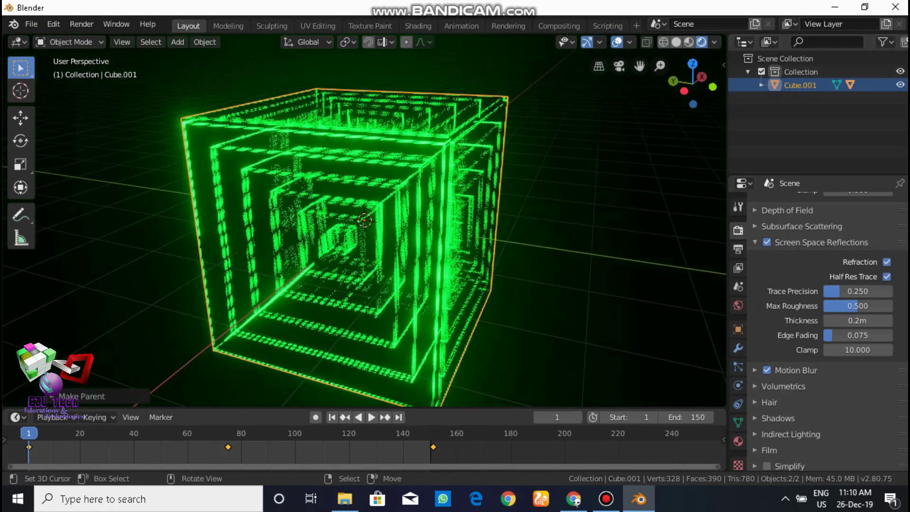
- Keyframe the X rotation of Cube.001 at 0° on frame 1
click(738, 348)
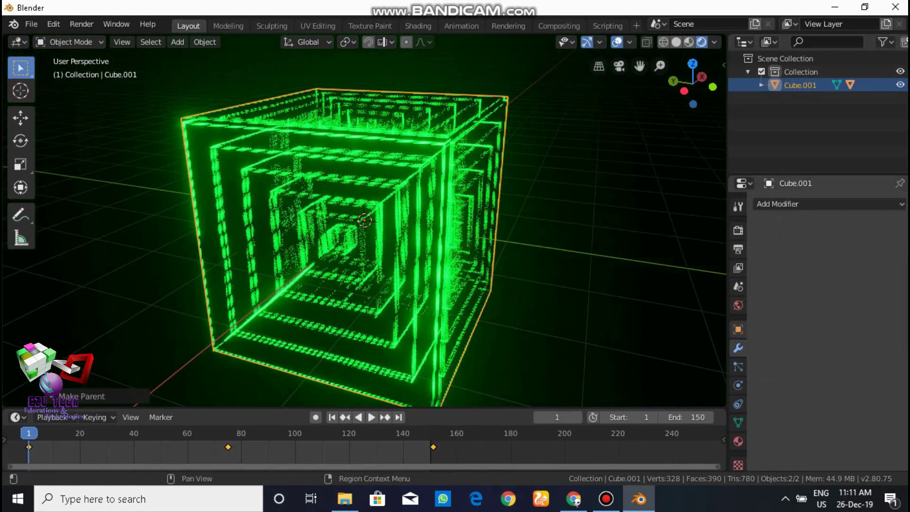
click(738, 330)
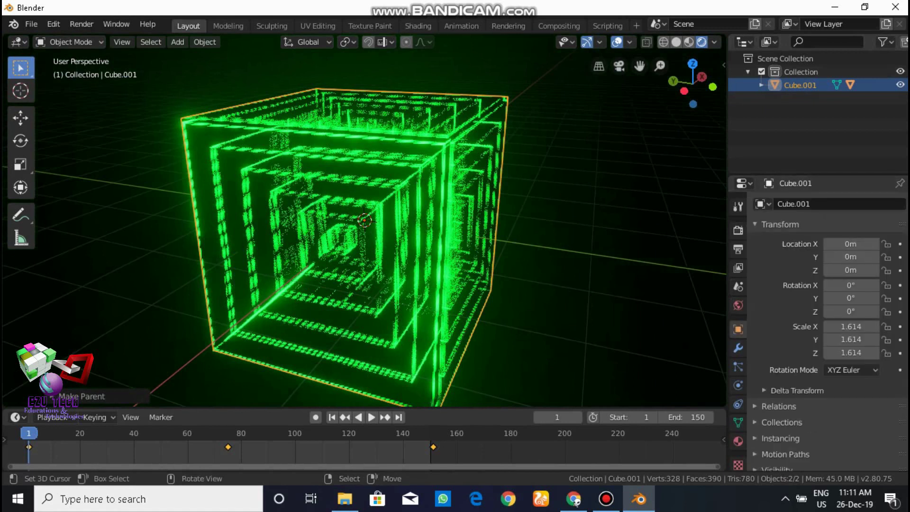
drag(477, 406, 474, 369)
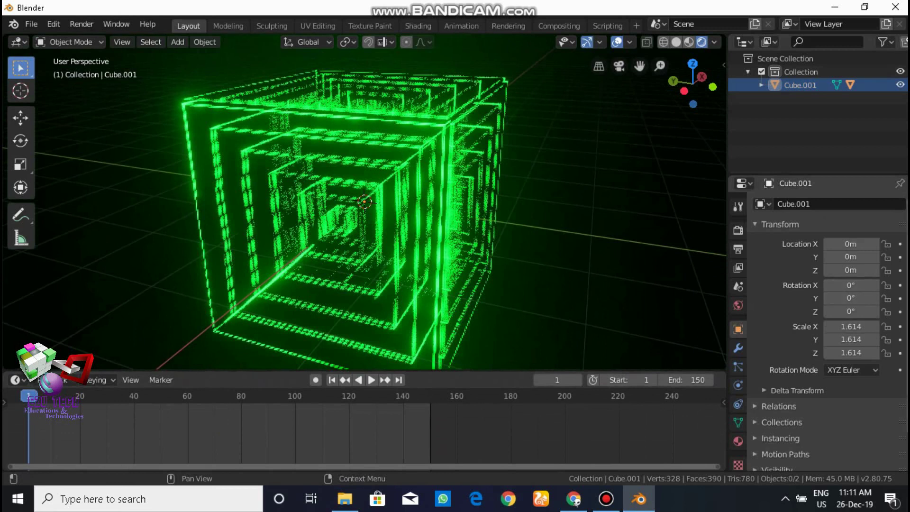
click(899, 285)
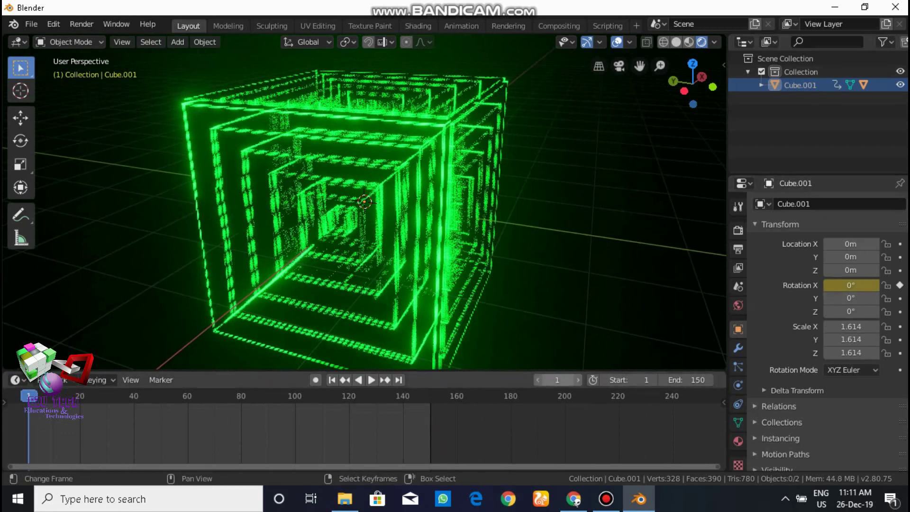
- On frame 151, set the X rotation of Cube.001 to 360° and keyframe it
click(557, 380)
text(151)
key(Return)
click(851, 285)
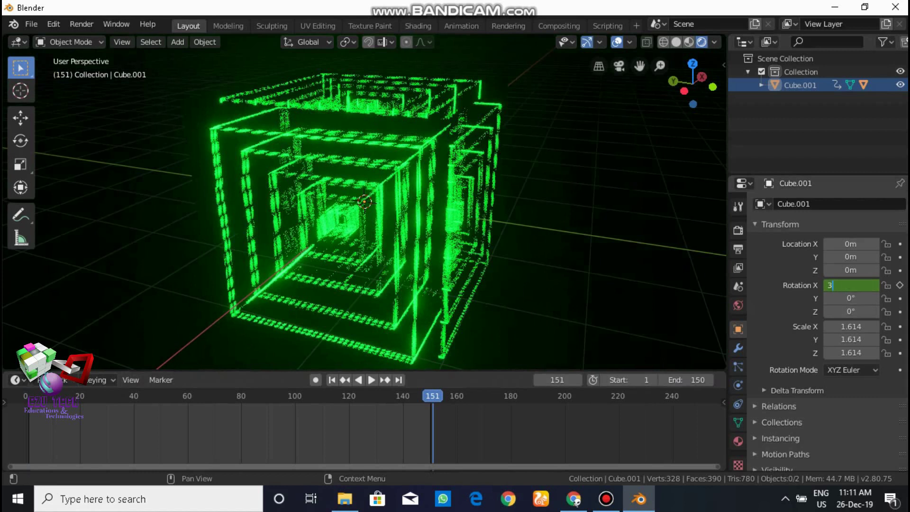
text(360)
key(Return)
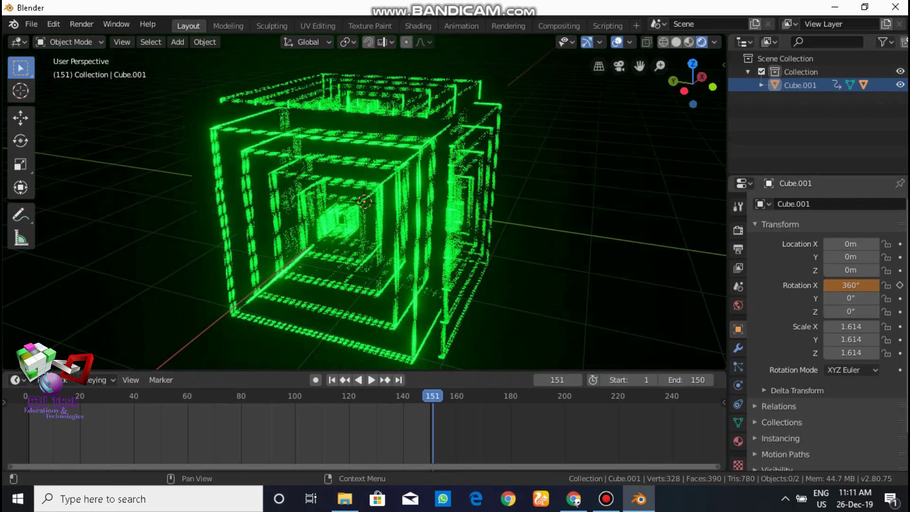
key(i)
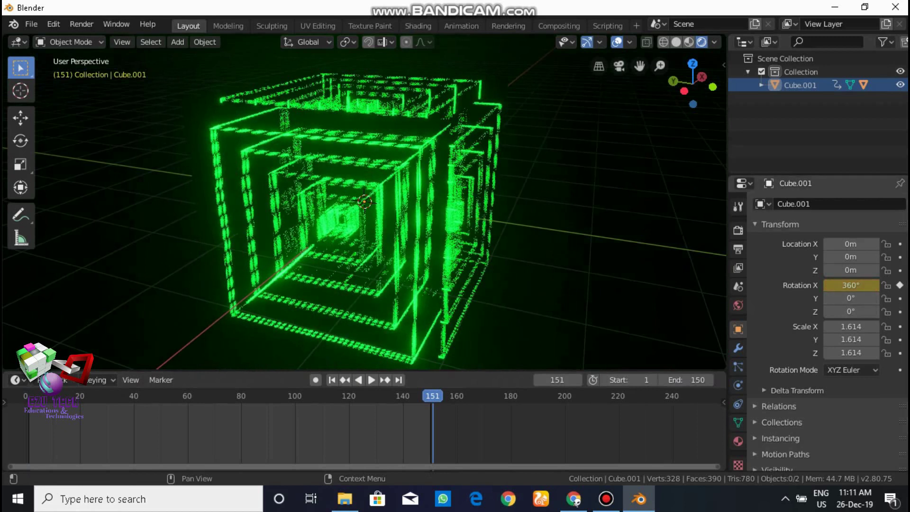
- Play the animation from the first frame to preview the cube's X rotation, and stop it
click(332, 380)
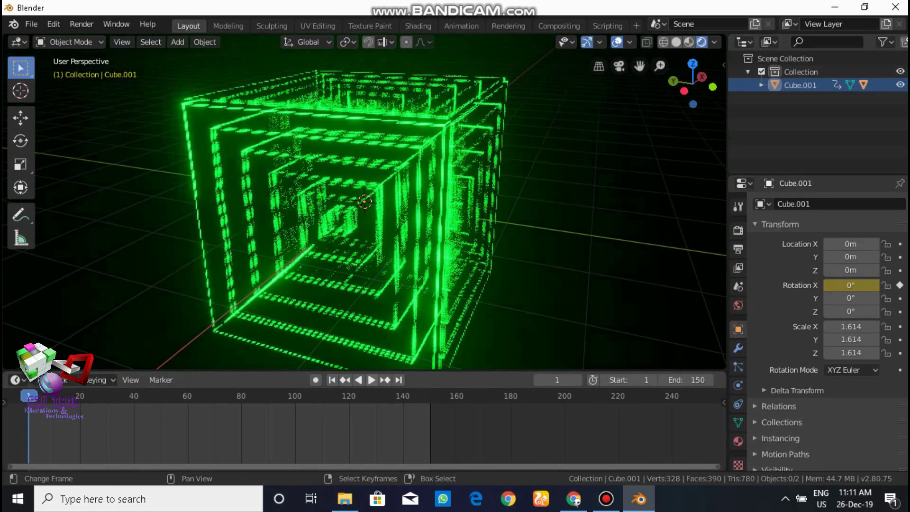
key(space)
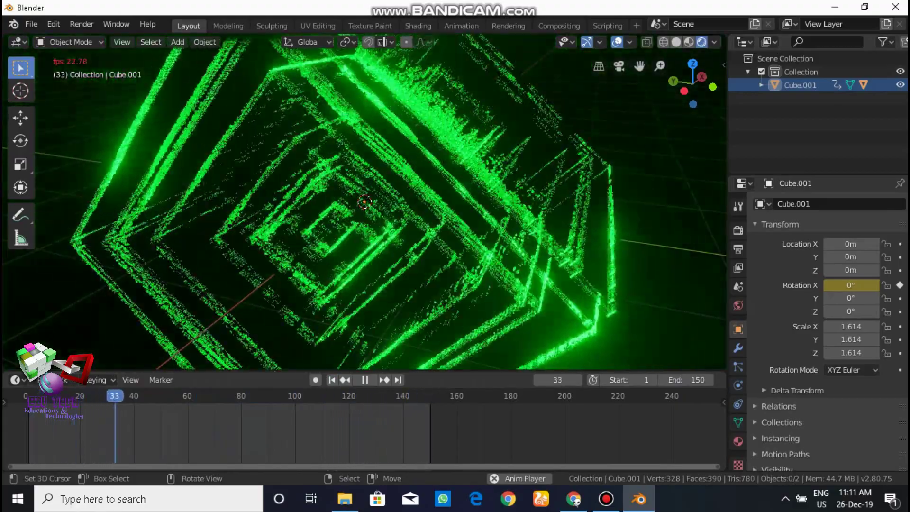
drag(364, 371, 364, 402)
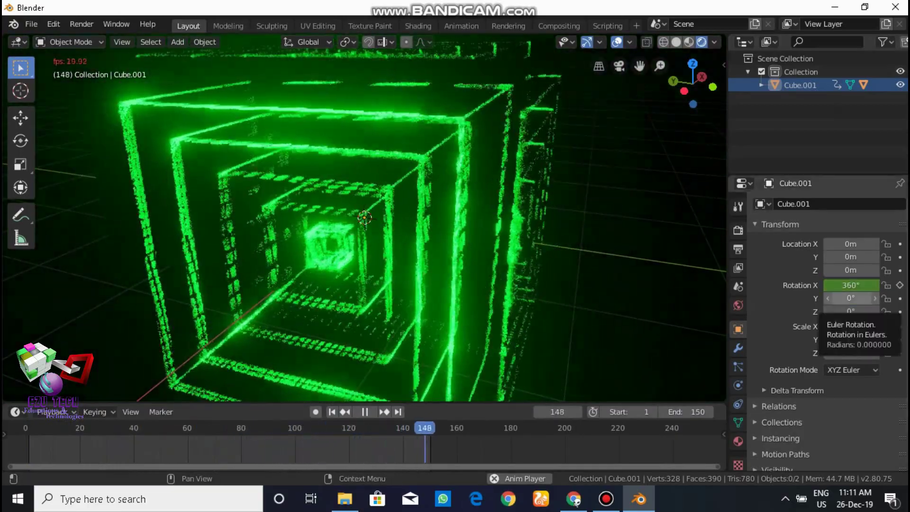
key(space)
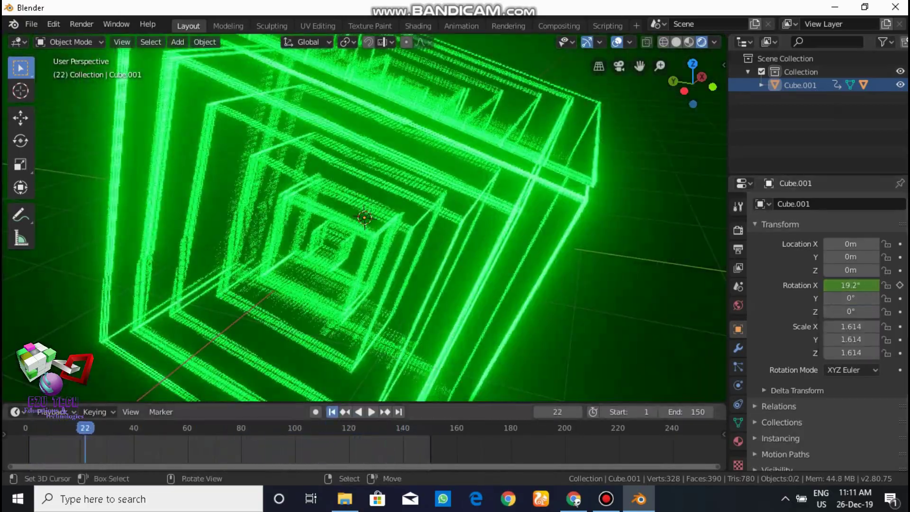
- Keyframe the Y rotation of Cube.001 at 0° on frame 1 and at 360° on frame 151
key(shift+Left)
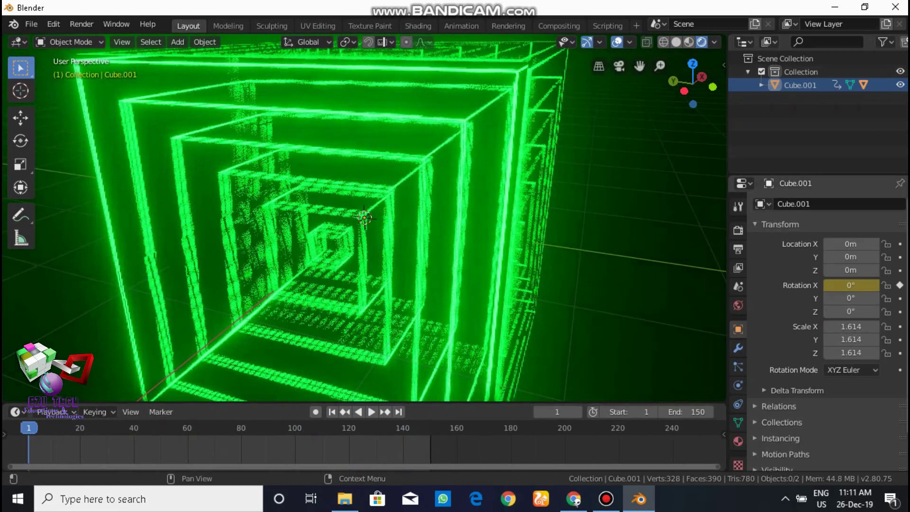
click(900, 298)
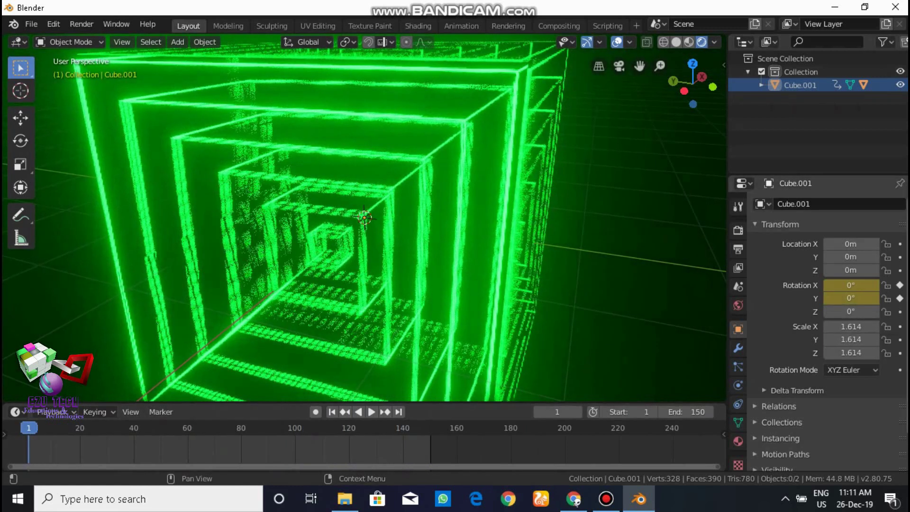
click(558, 412)
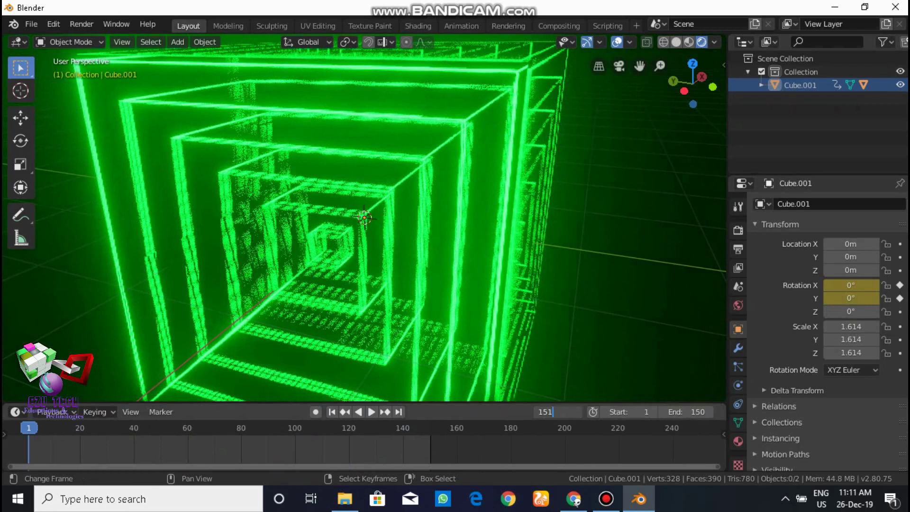
key(Return)
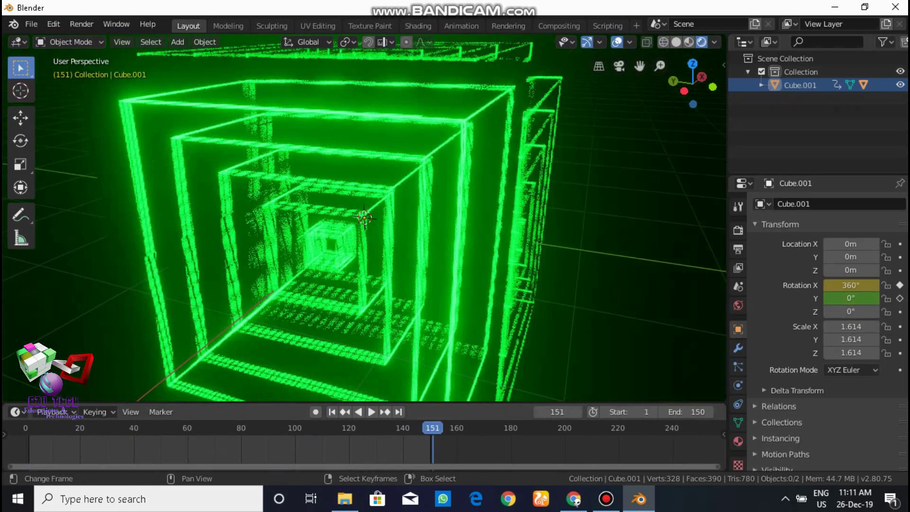
click(850, 298)
text(0d)
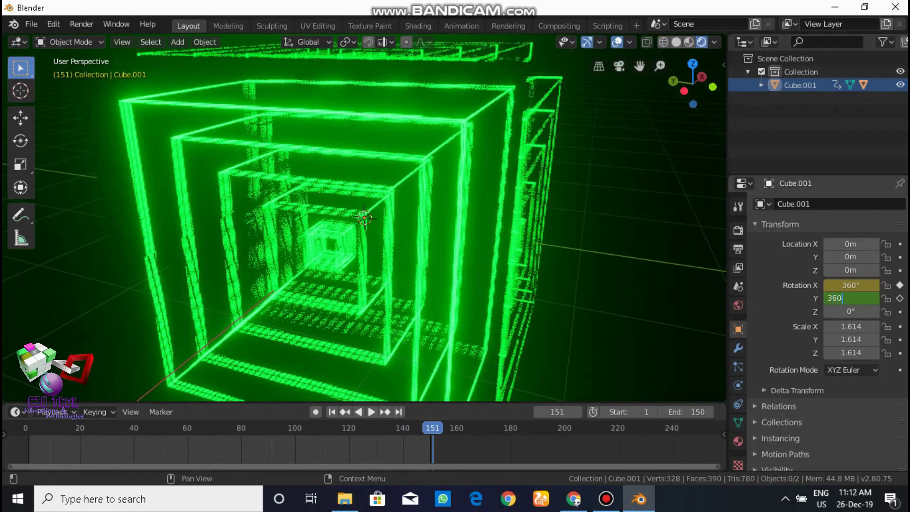
key(Return)
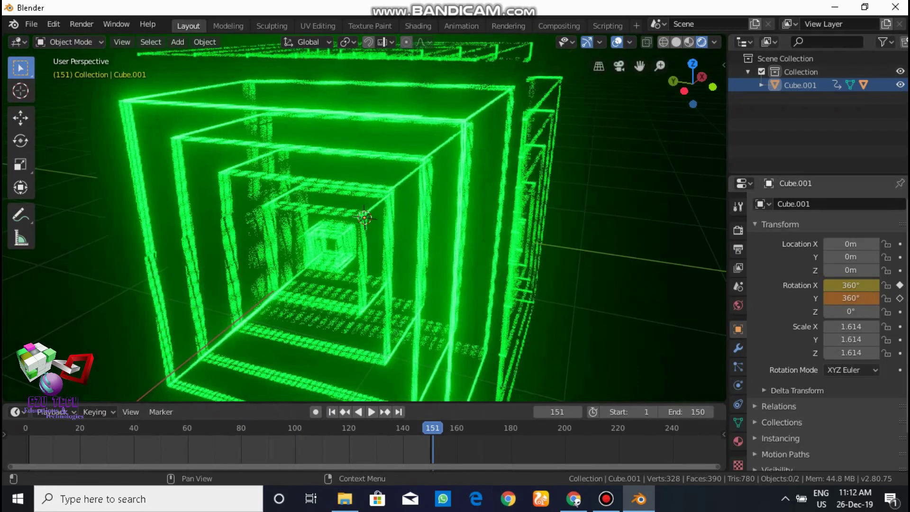
key(i)
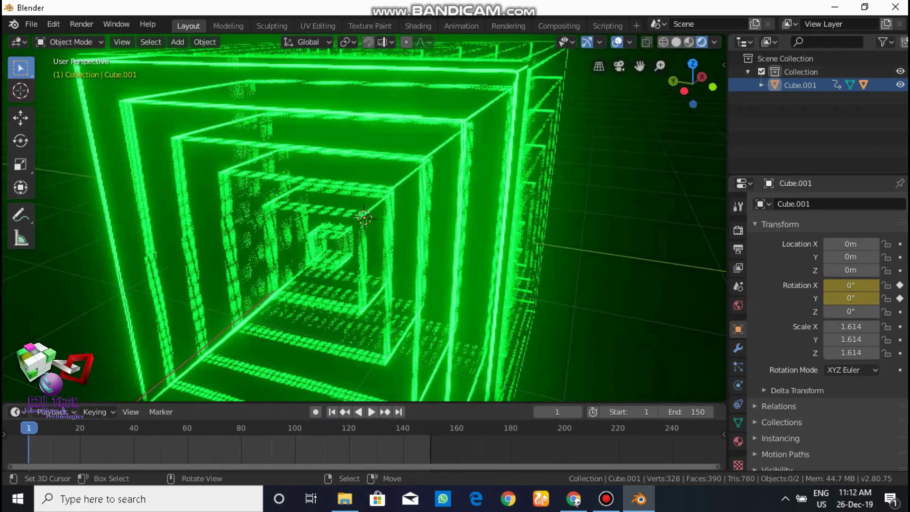
- Play the two-axis rotation from the first frame and set the Bloom intensity to 0.062 in the render settings
key(shift+Left)
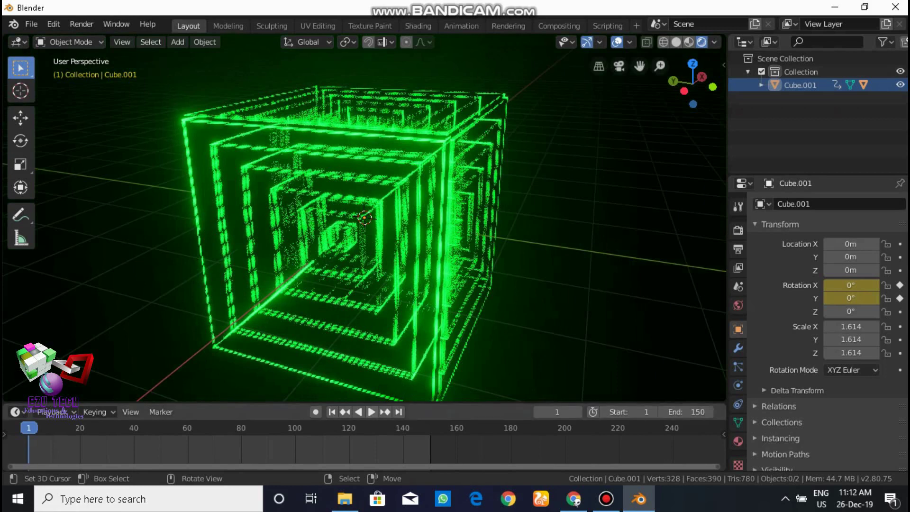
key(space)
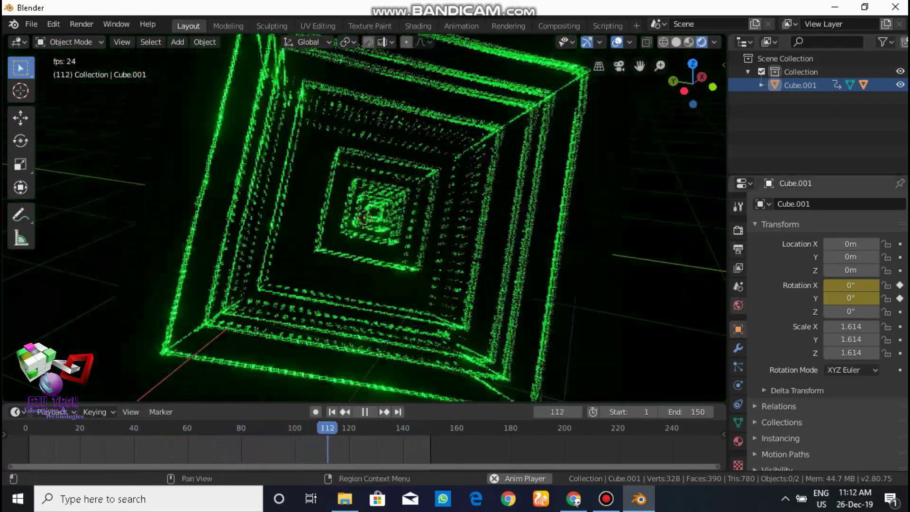
click(738, 230)
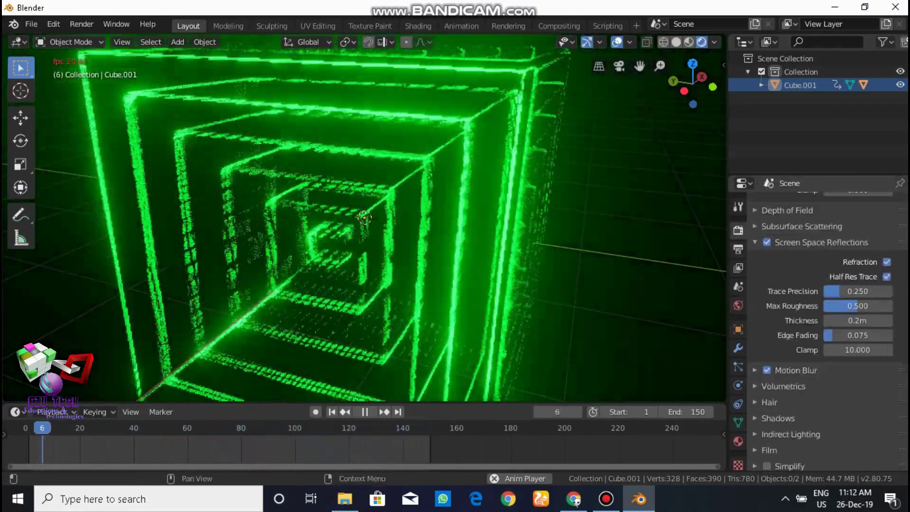
scroll(825, 327, up, 2)
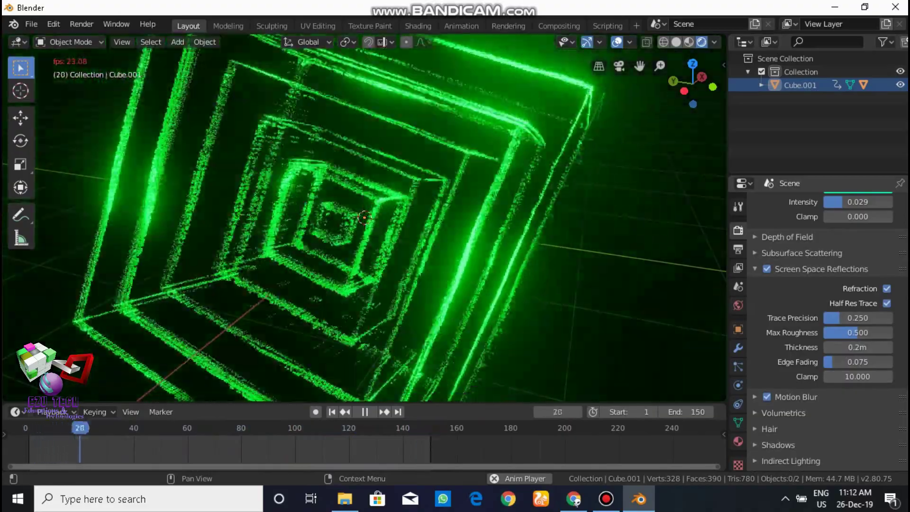
click(755, 269)
scroll(857, 267, up, 1)
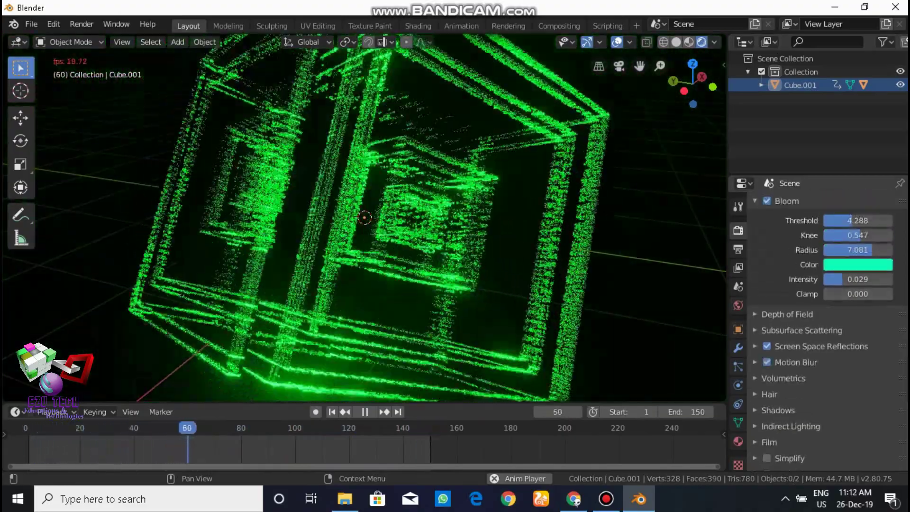
drag(842, 280, 875, 279)
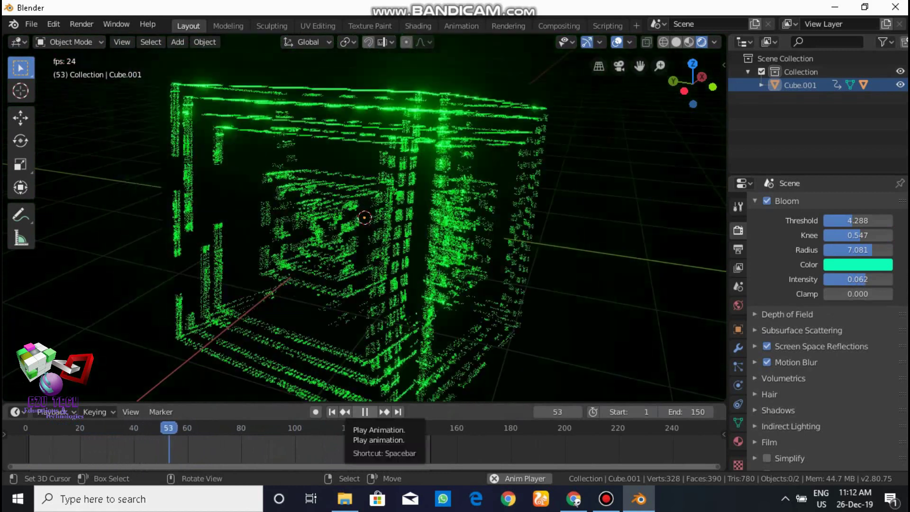
- Stop the playback, return to frame 1 and open the scene's output settings
click(365, 412)
click(332, 412)
scroll(364, 218, down, 2)
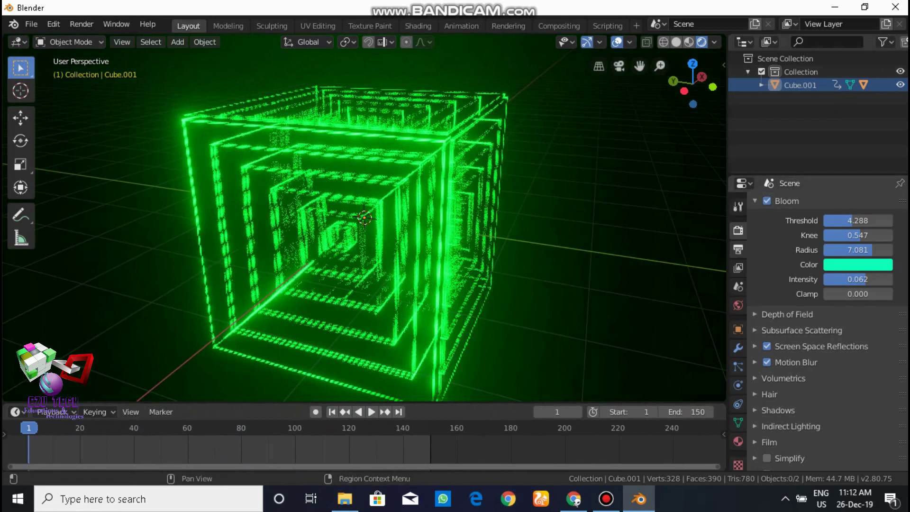
click(738, 248)
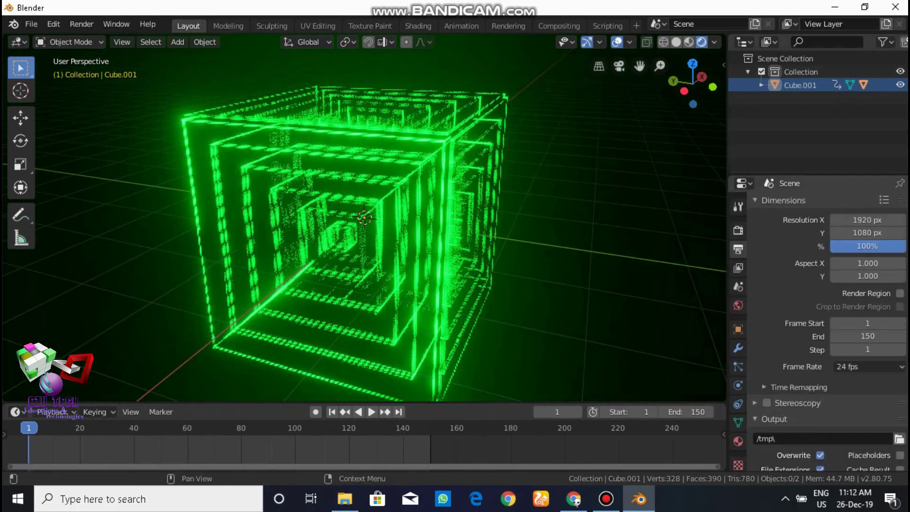
- Set the render output path to the E:\rkrp\youtube videos\outputs\ folder with the file name ezucube
scroll(827, 332, down, 5)
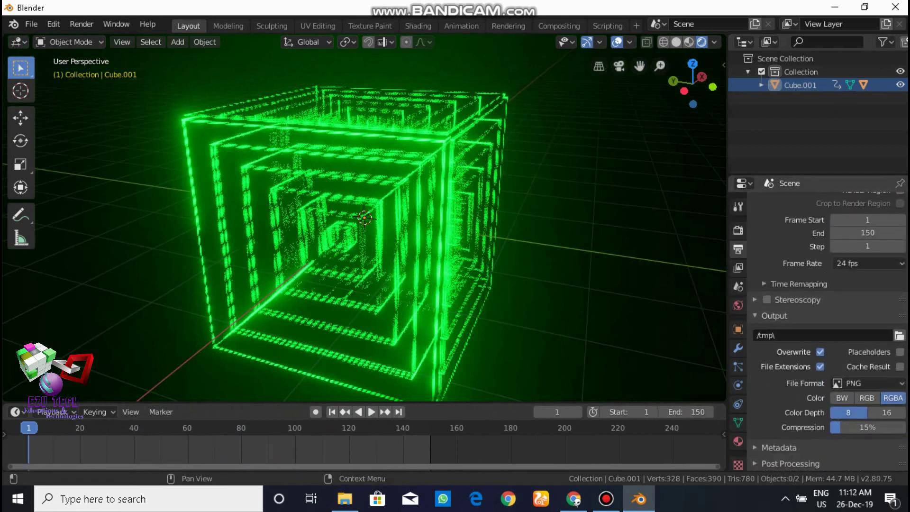
click(899, 335)
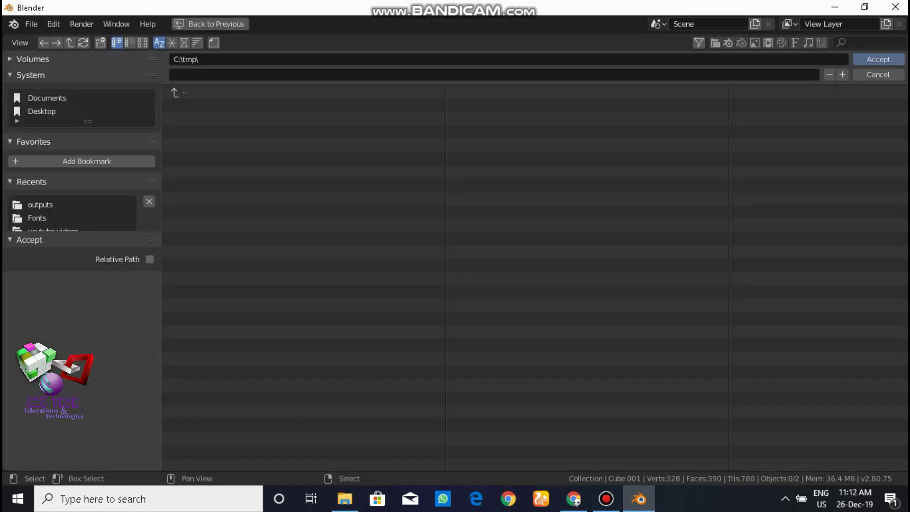
click(40, 204)
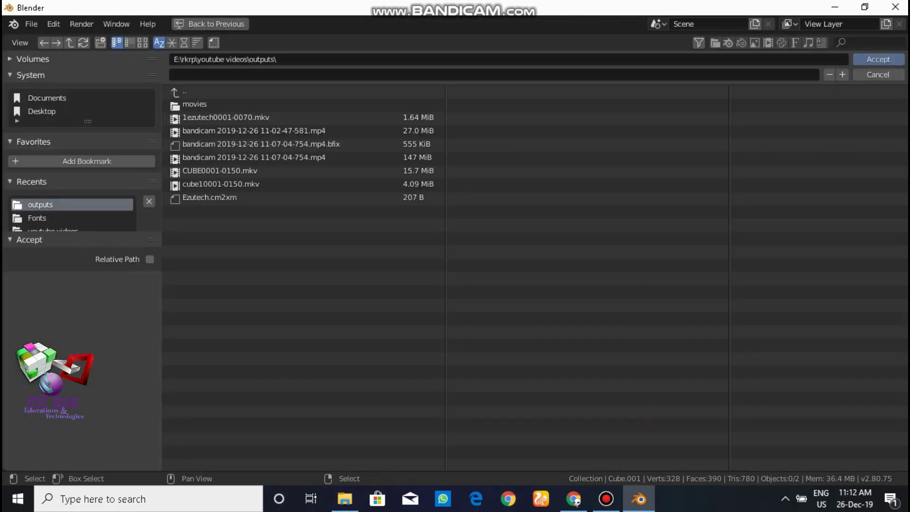
click(174, 75)
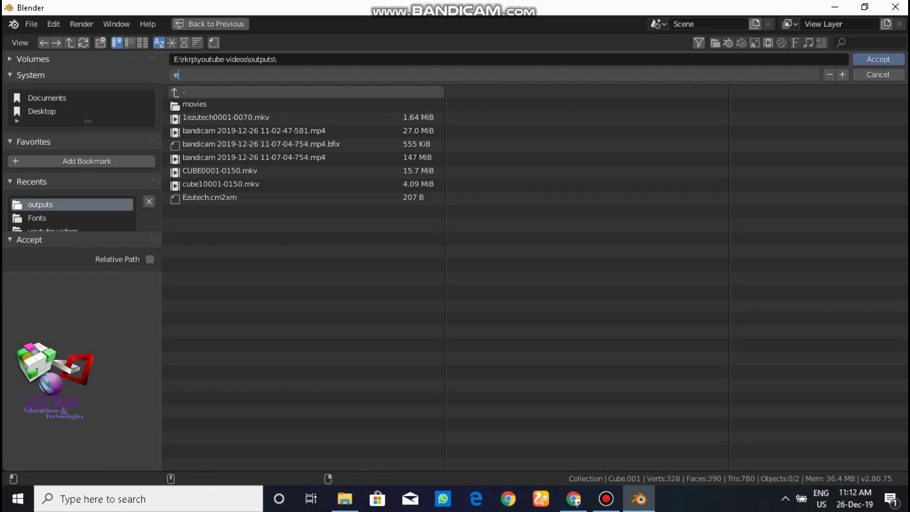
text(ezucube)
key(Return)
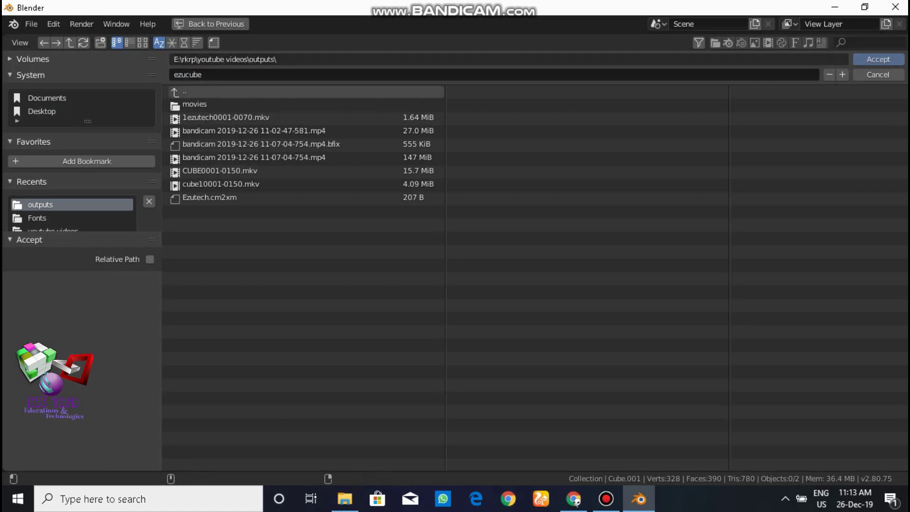
click(878, 59)
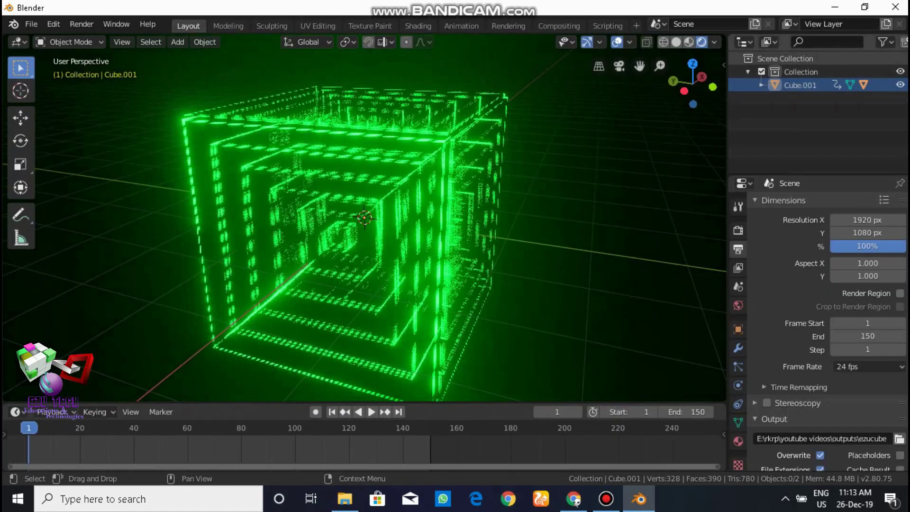
- Set the render output file format to FFmpeg video
scroll(827, 426, down, 5)
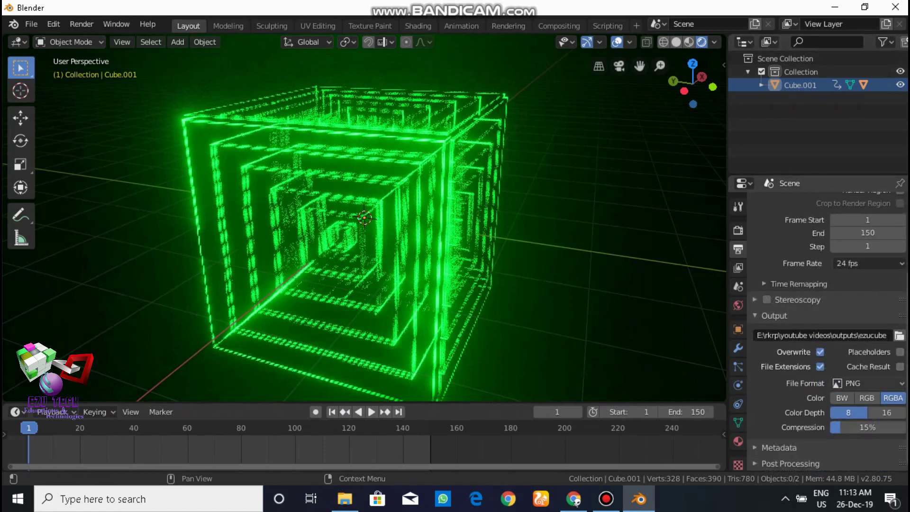
click(867, 383)
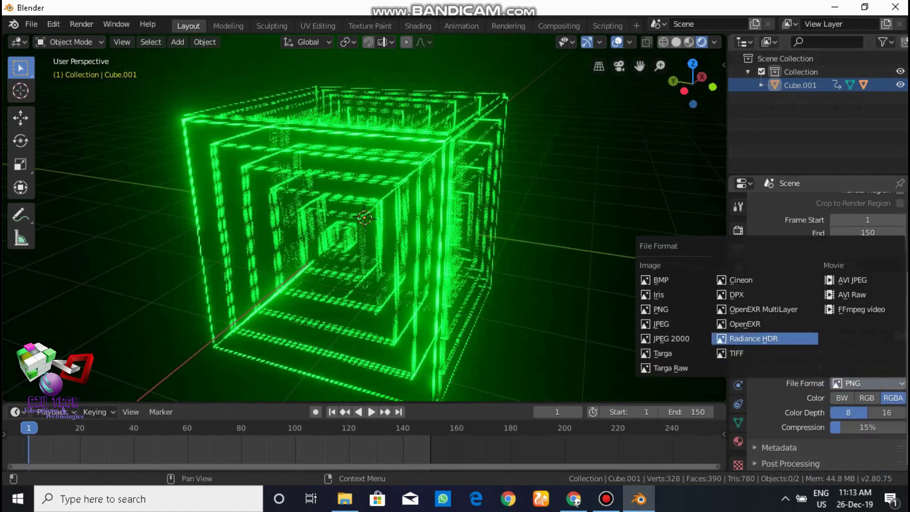
click(861, 309)
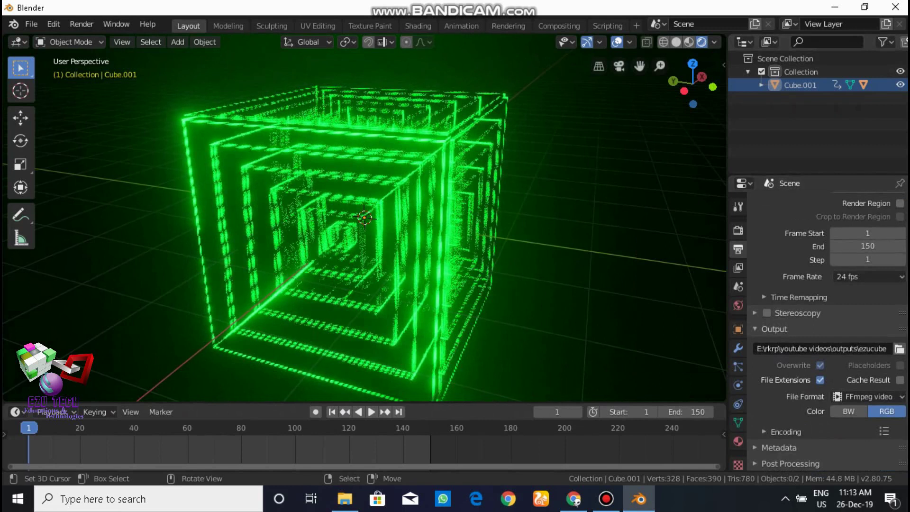
- Add an armature and a camera to the scene at the 3D cursor
scroll(364, 217, down, 1)
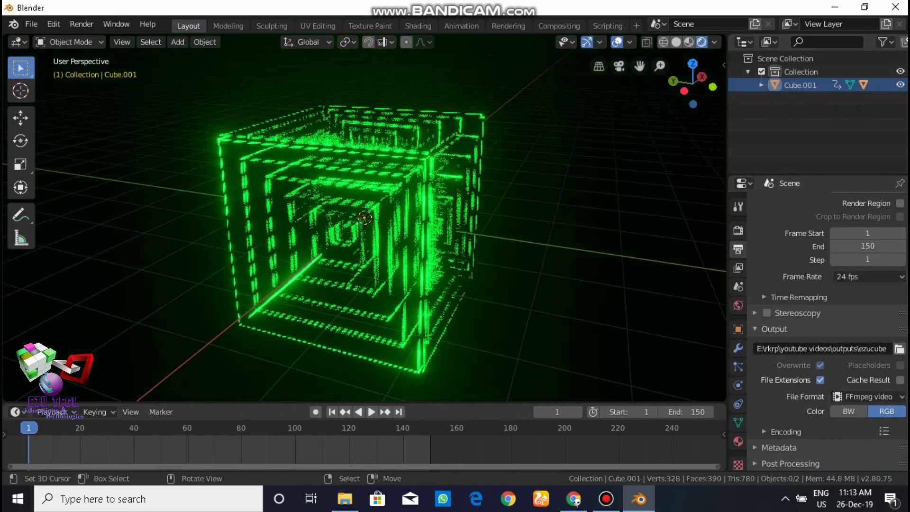
key(shift+a)
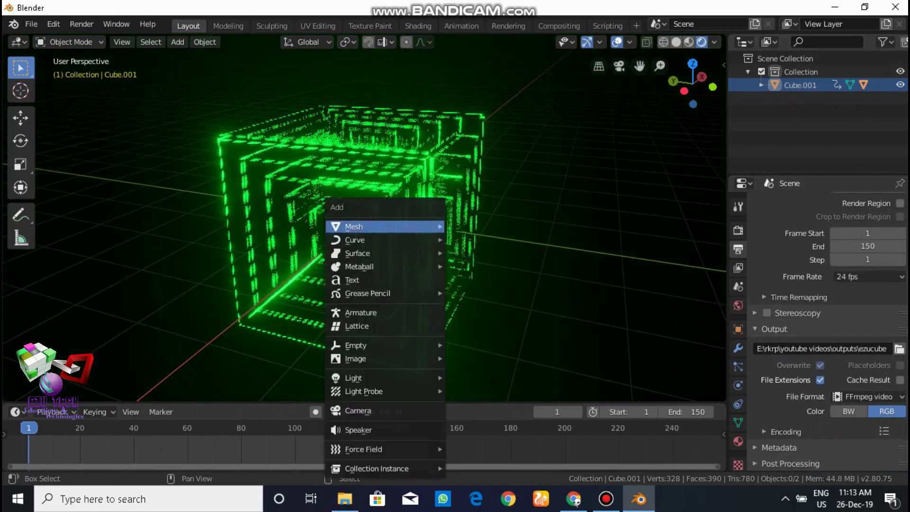
click(355, 311)
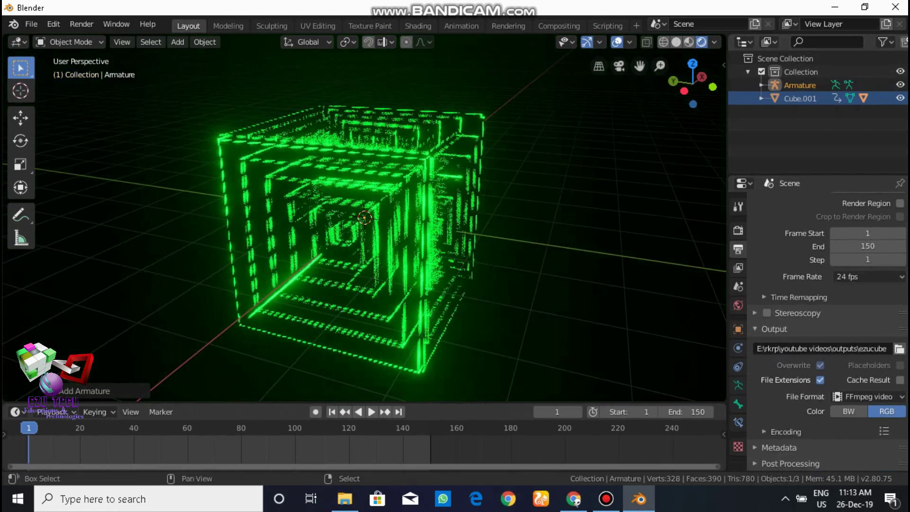
key(shift+a)
mouse_move(360, 227)
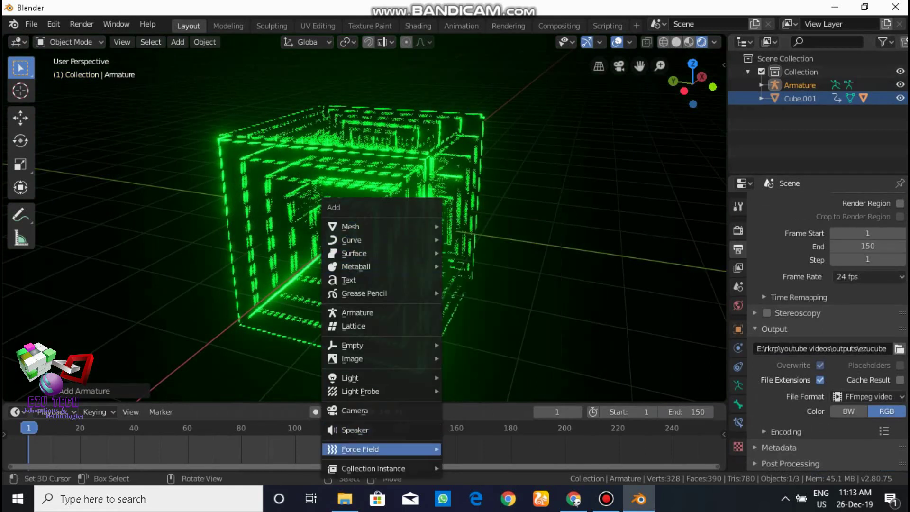
click(355, 411)
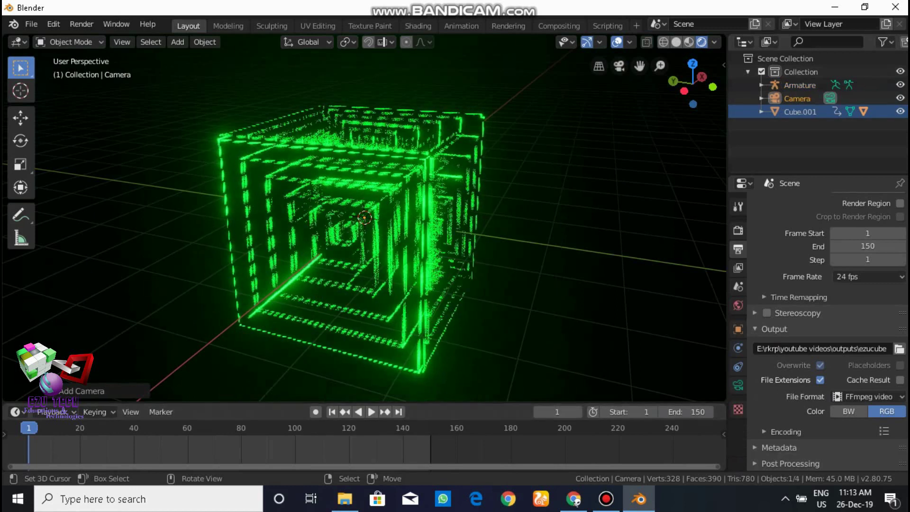
- Switch the viewport to Solid shading and move the camera about -2.9 m along the global Y axis, out of the cube
key(z)
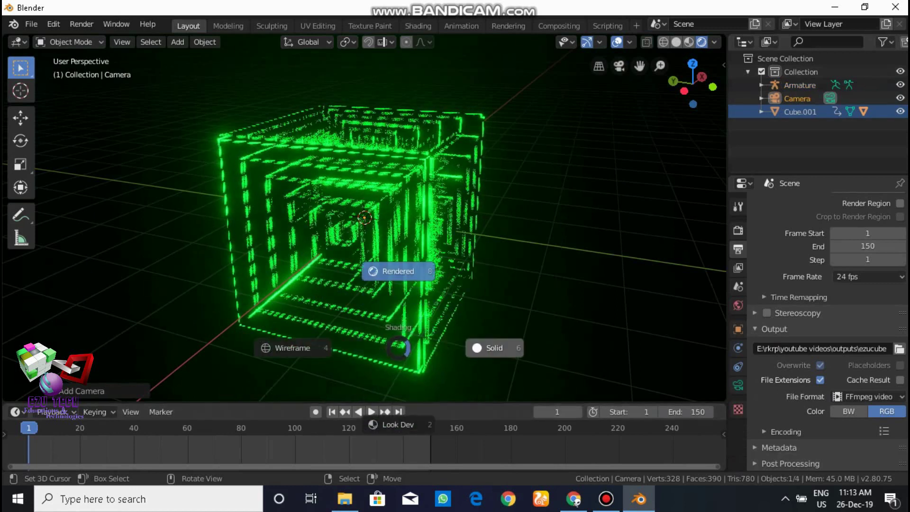
click(494, 347)
key(g)
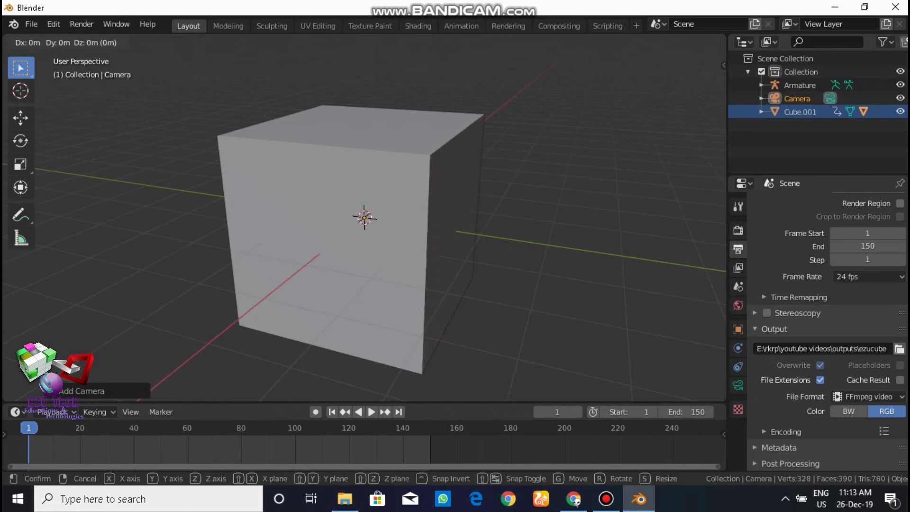
key(y)
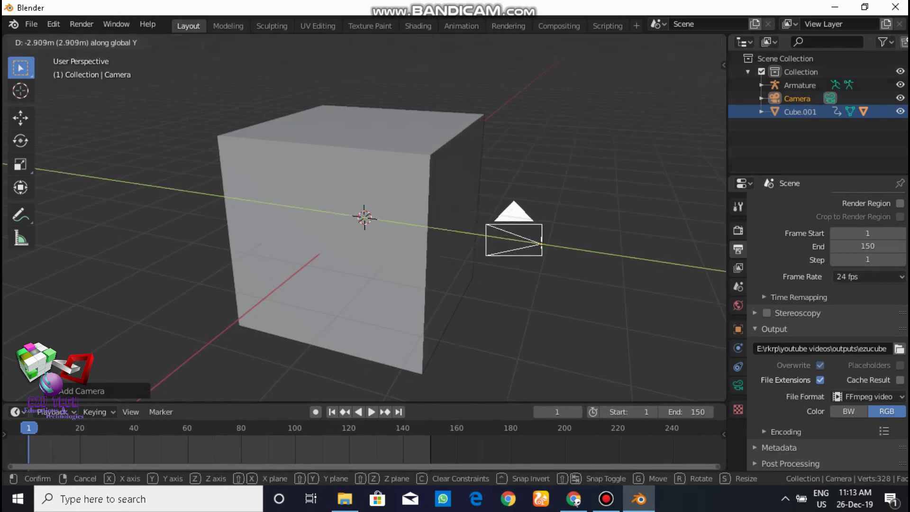
key(Return)
- Rotate the camera about the global Y axis
scroll(364, 218, down, 2)
middle_drag(379, 237, 467, 245)
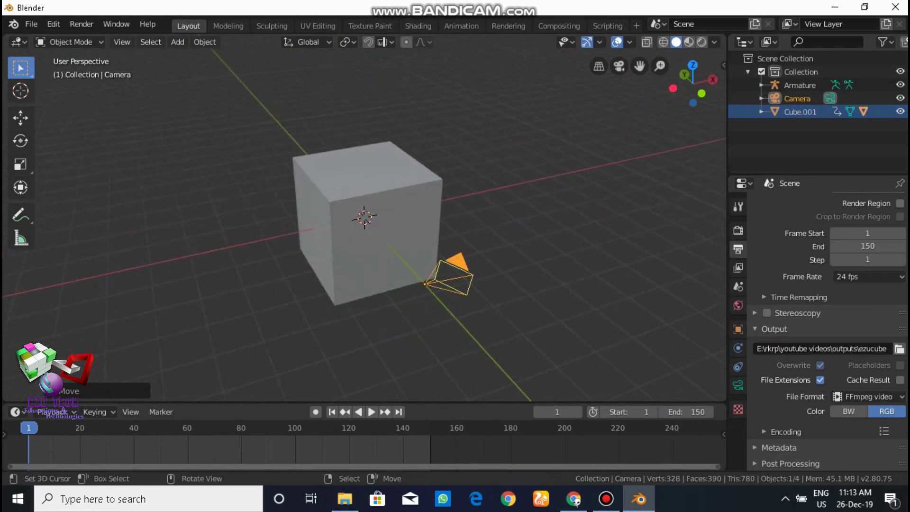
key(r)
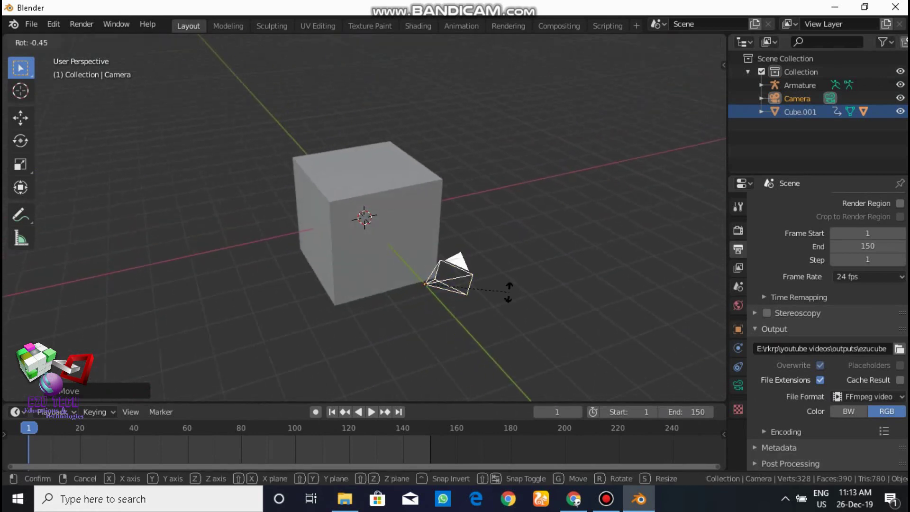
key(y)
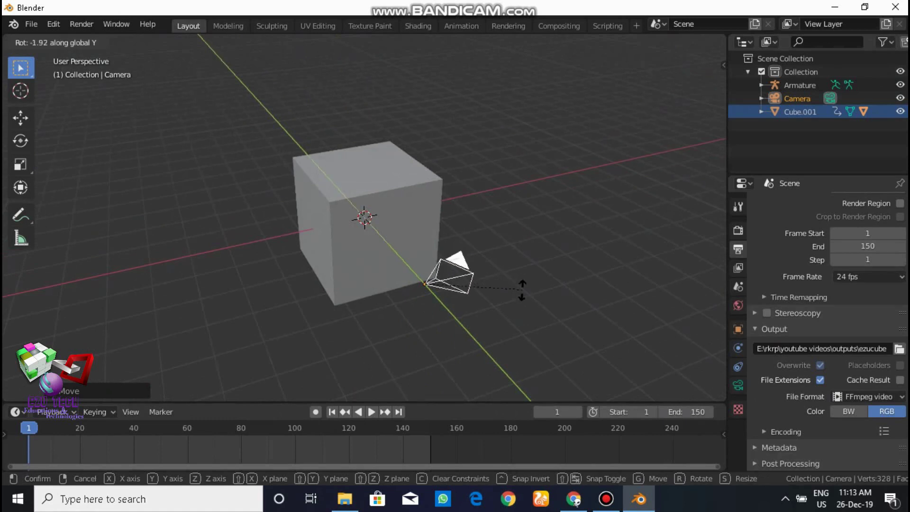